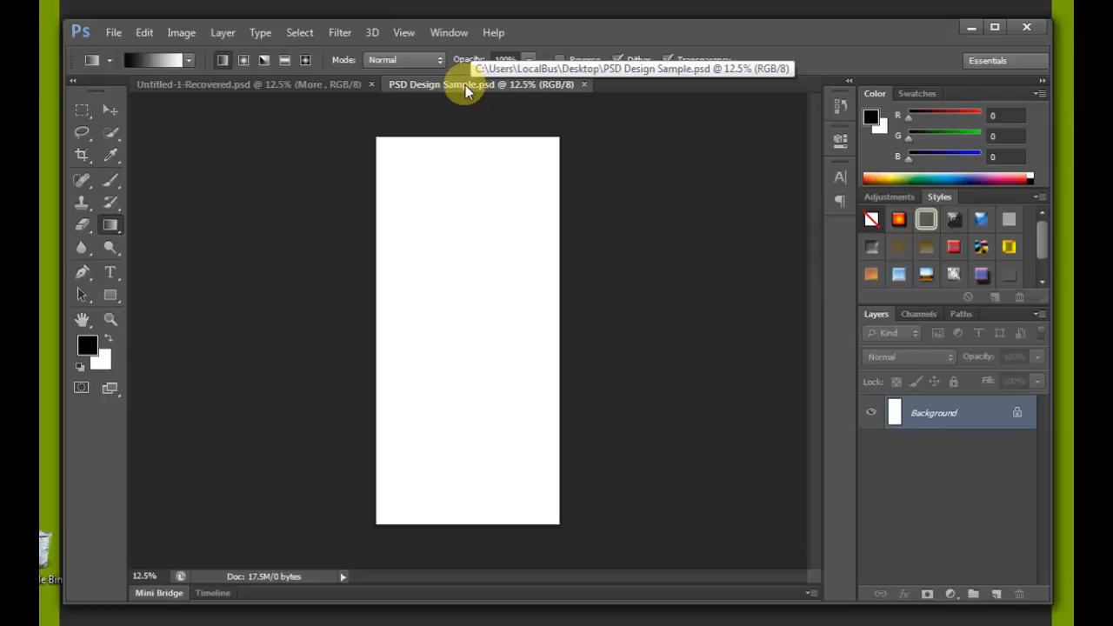
Review the finished page design in Untitled-1-Recovered.psd and return to the blank PSD Design Sample.psd document
{"action": "left_click", "coordinate": [273, 84]}
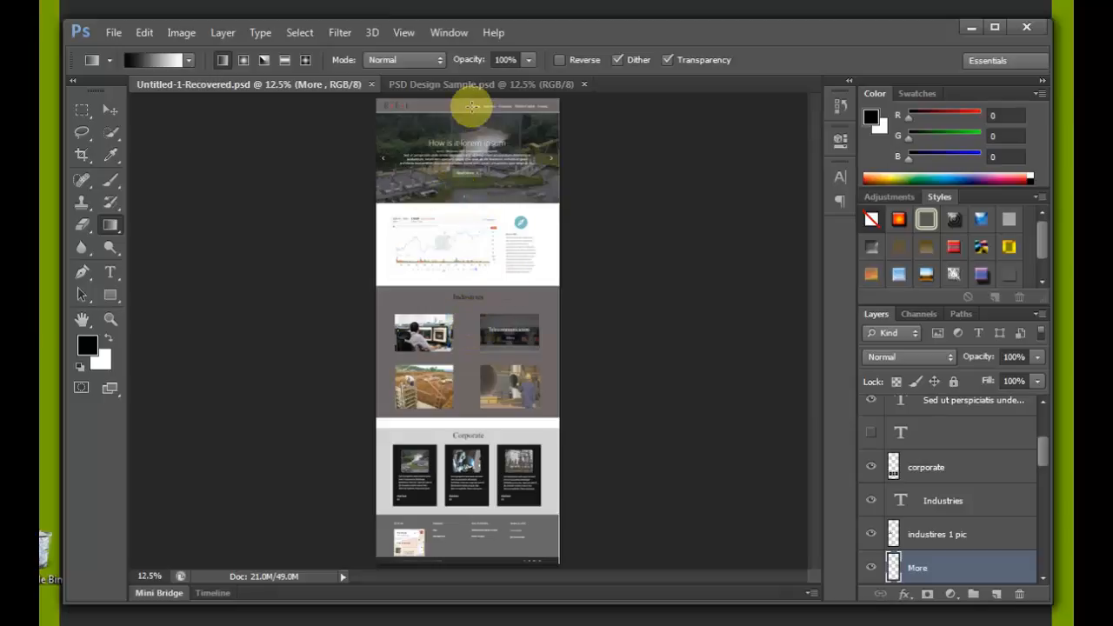
{"action": "left_click", "coordinate": [466, 84]}
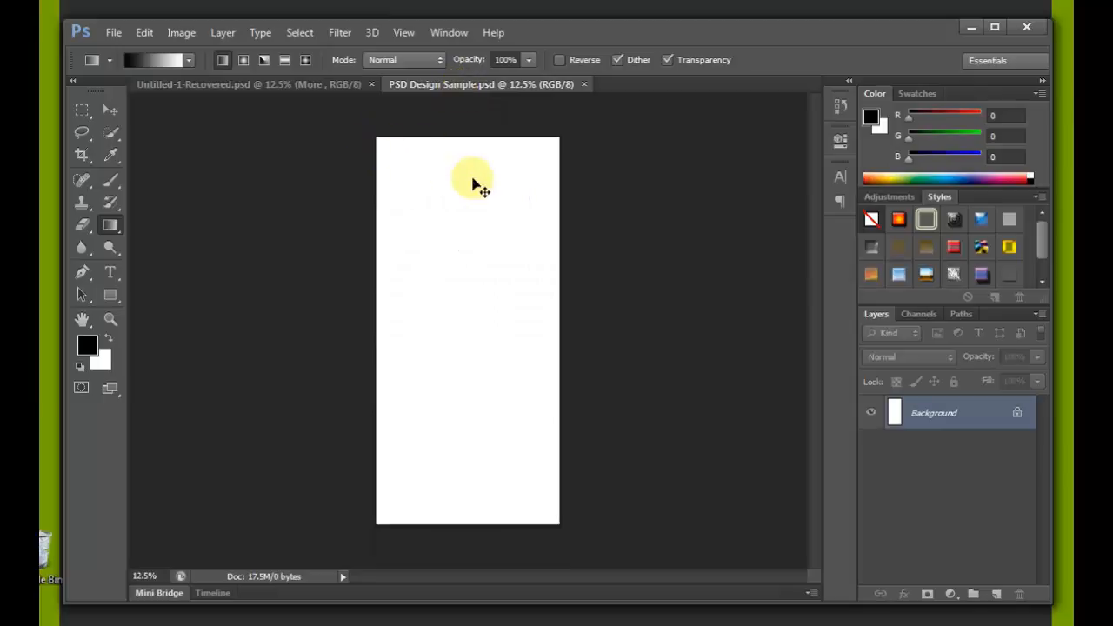
Select a thin full-width rectangular strip along the upper edge of the blank canvas for the header
{"action": "key", "text": "ctrl+plus"}
{"action": "key", "text": "ctrl+plus"}
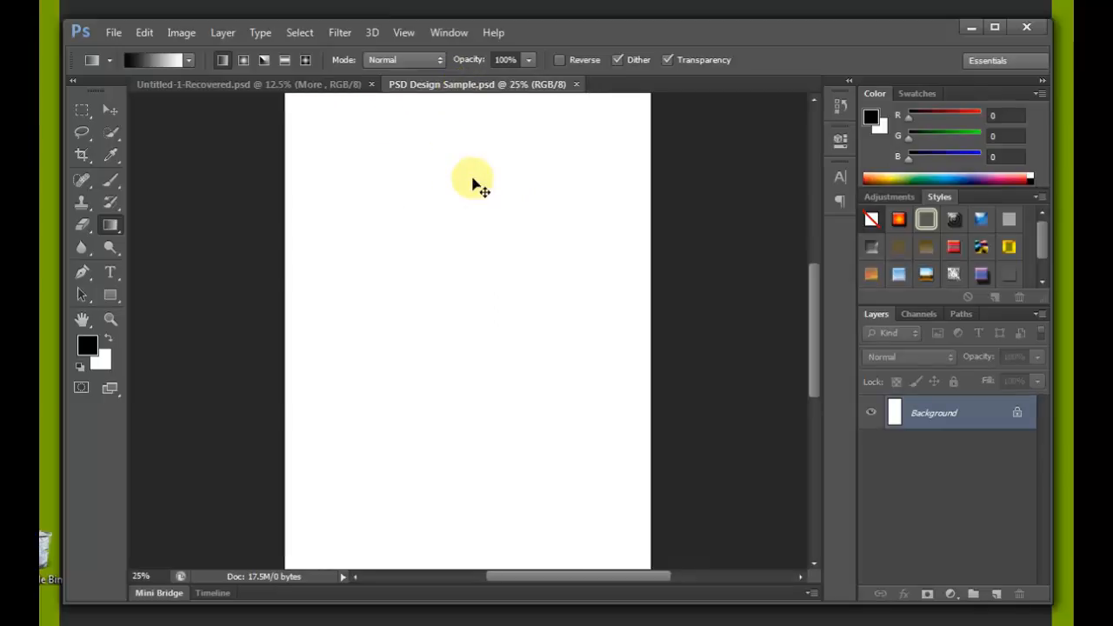
{"action": "key", "text": "ctrl+plus"}
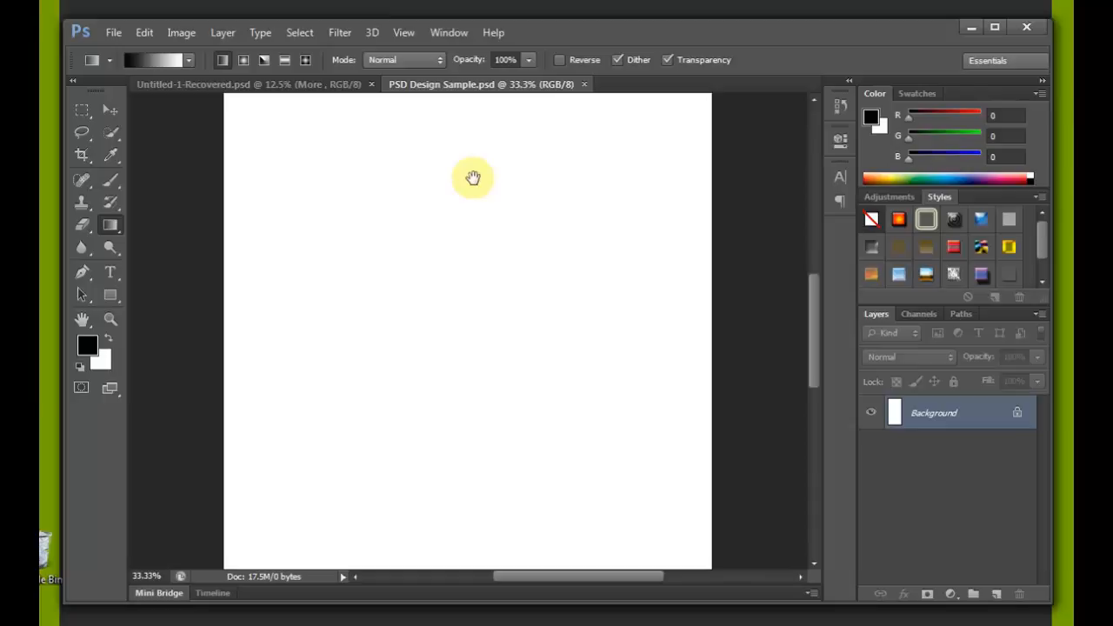
{"action": "left_click_drag", "start_coordinate": [467, 185], "coordinate": [459, 284]}
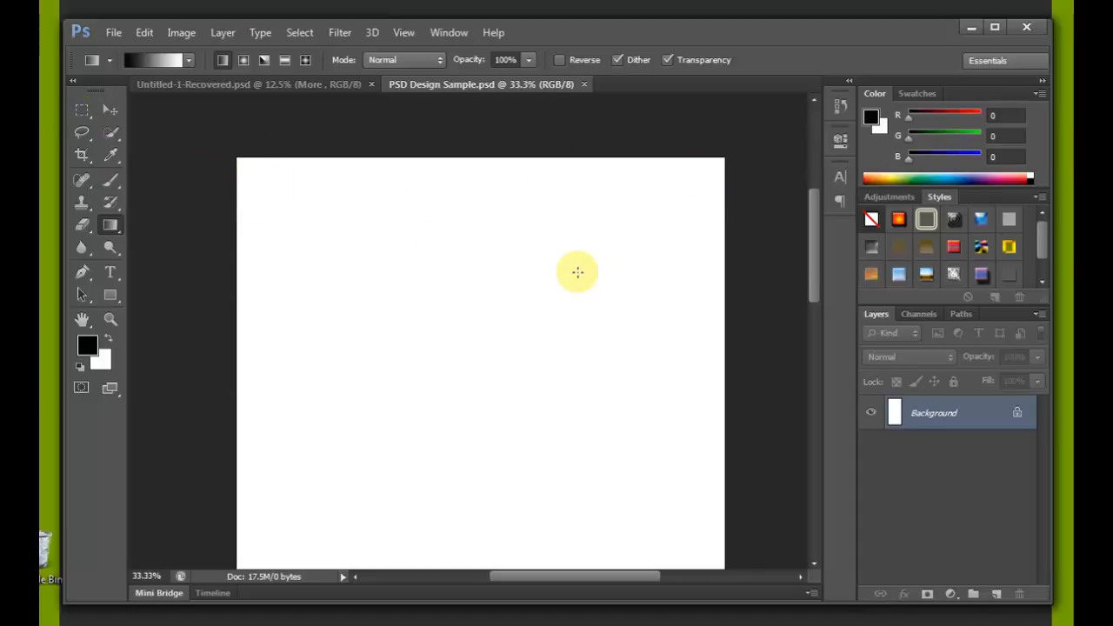
{"action": "left_click", "coordinate": [81, 111]}
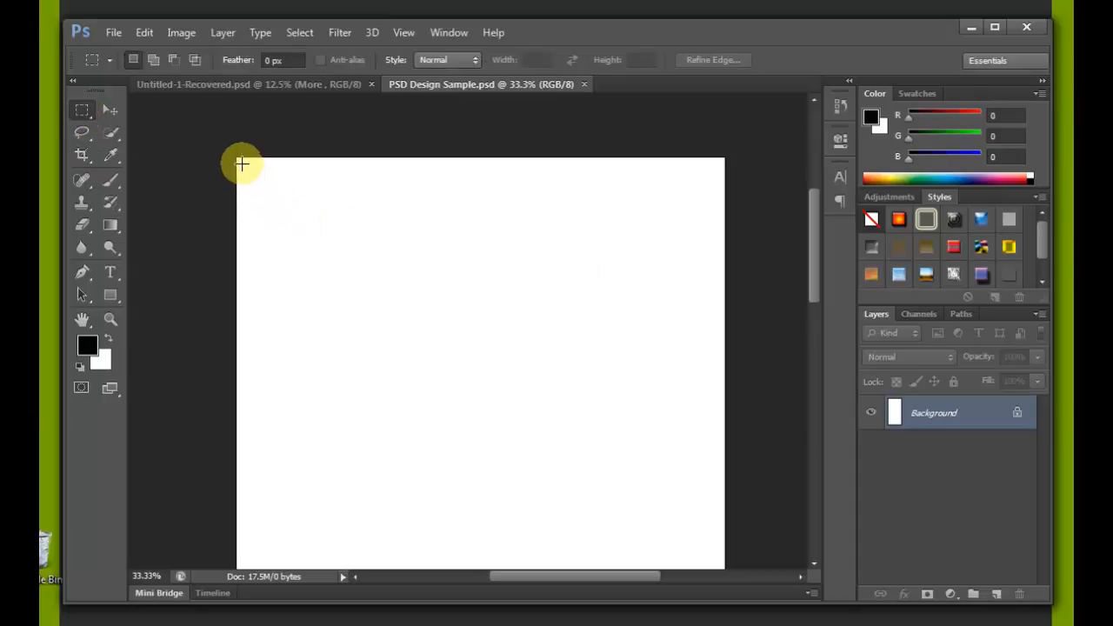
{"action": "left_click_drag", "start_coordinate": [237, 157], "coordinate": [723, 208]}
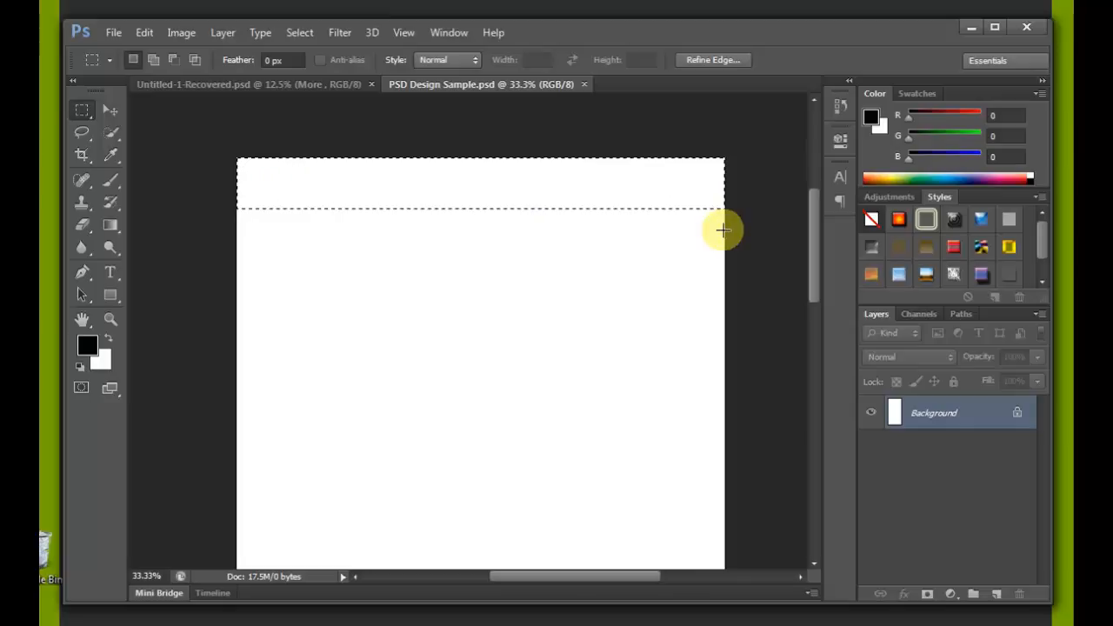
Set up the Brush tool with a dark slate blue foreground colour (RGB 35, 55, 66) and a size of 95 px
{"action": "key", "text": "b"}
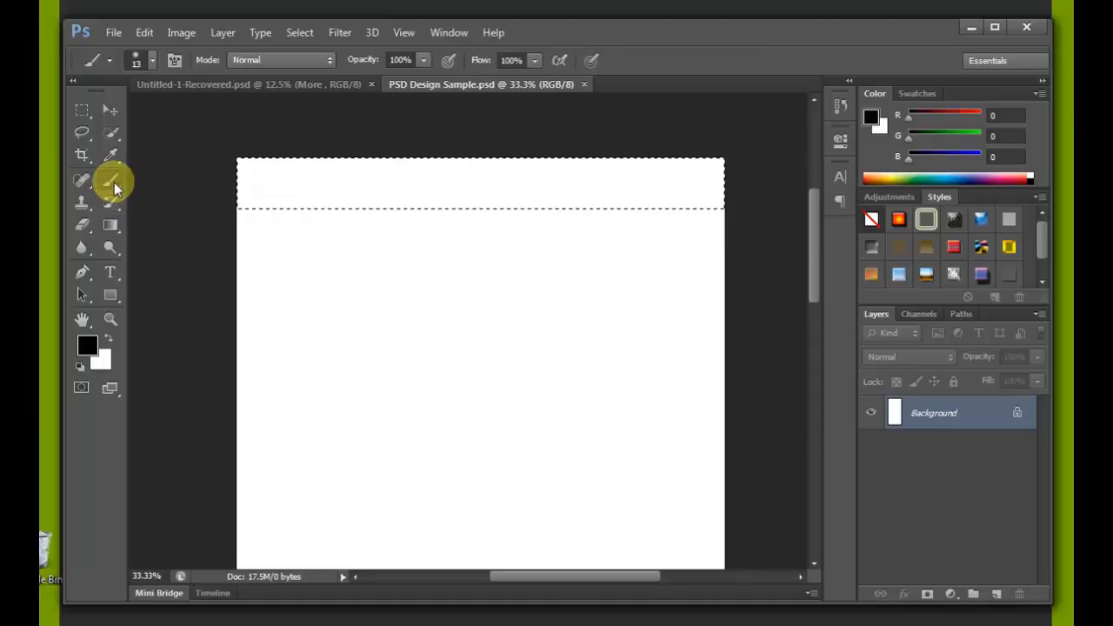
{"action": "left_click", "coordinate": [87, 344]}
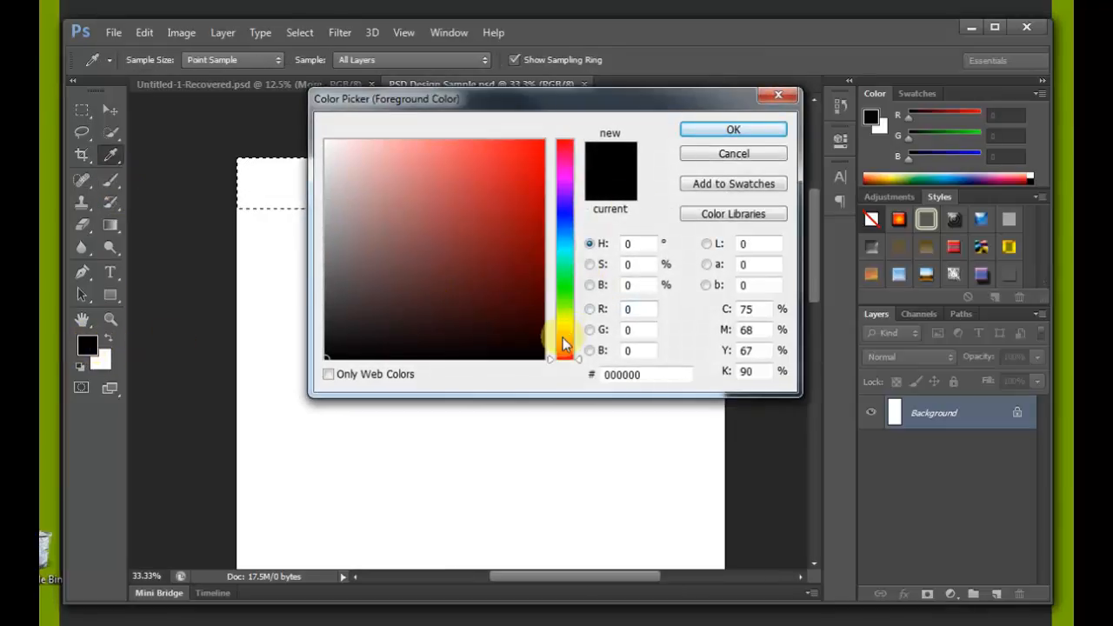
{"action": "left_click_drag", "start_coordinate": [549, 363], "coordinate": [559, 248]}
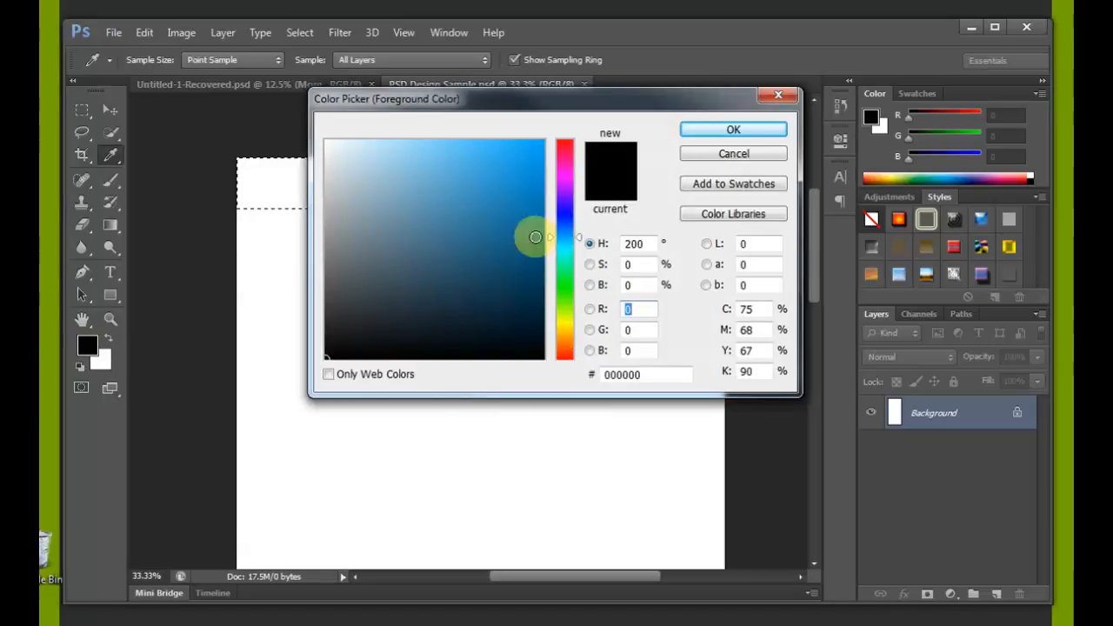
{"action": "left_click", "coordinate": [426, 301]}
{"action": "left_click", "coordinate": [708, 132]}
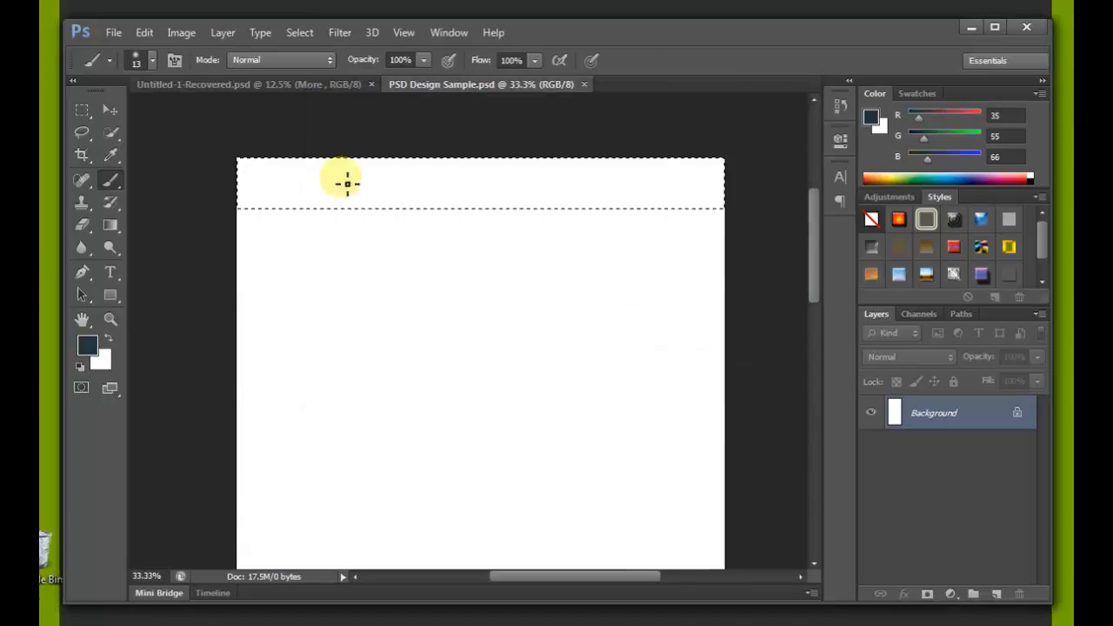
{"action": "left_click", "coordinate": [150, 59]}
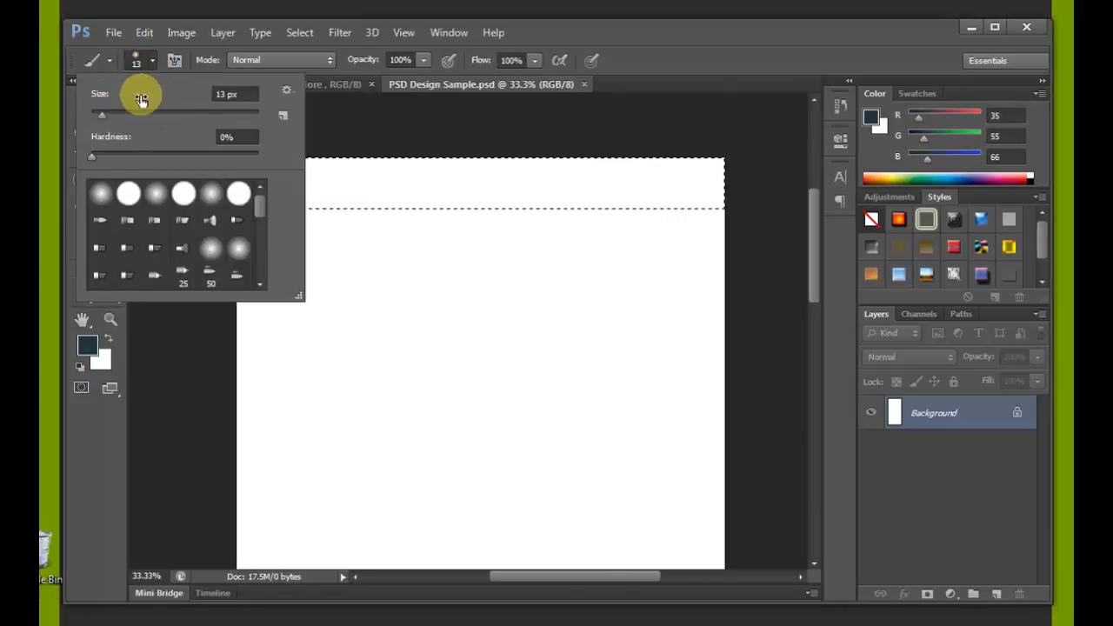
{"action": "left_click_drag", "start_coordinate": [108, 117], "coordinate": [174, 117]}
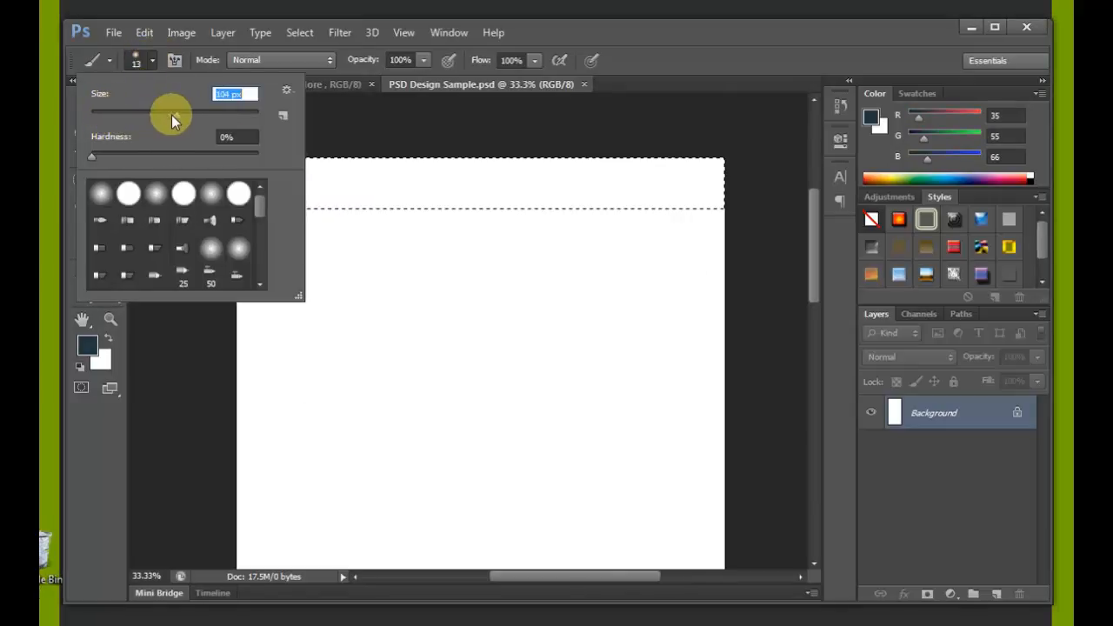
{"action": "left_click", "coordinate": [372, 191]}
Fill the selected header strip on the Background layer with dark slate blue brush strokes
{"action": "left_click_drag", "start_coordinate": [372, 190], "coordinate": [339, 205]}
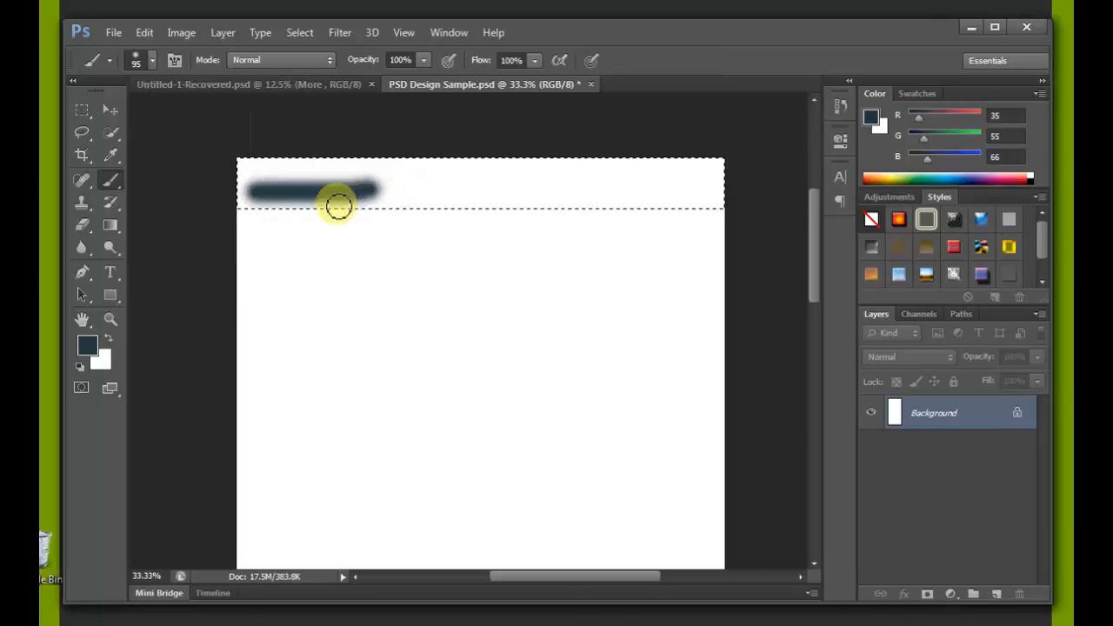
{"action": "mouse_move", "coordinate": [416, 204]}
{"action": "left_mouse_down"}
{"action": "mouse_move", "coordinate": [740, 206]}
{"action": "mouse_move", "coordinate": [432, 164]}
{"action": "mouse_move", "coordinate": [224, 182]}
{"action": "mouse_move", "coordinate": [302, 170]}
{"action": "mouse_move", "coordinate": [176, 164]}
{"action": "mouse_move", "coordinate": [273, 170]}
{"action": "mouse_move", "coordinate": [231, 199]}
{"action": "left_mouse_up"}
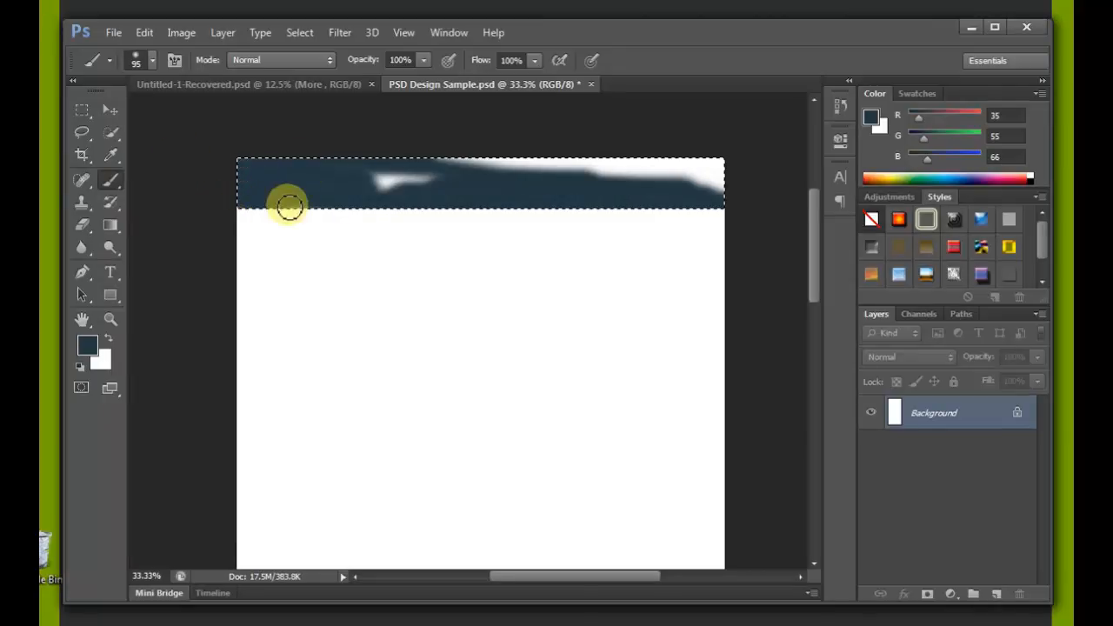
{"action": "mouse_move", "coordinate": [431, 182]}
{"action": "left_mouse_down"}
{"action": "mouse_move", "coordinate": [646, 182]}
{"action": "mouse_move", "coordinate": [438, 153]}
{"action": "mouse_move", "coordinate": [697, 176]}
{"action": "left_mouse_up"}
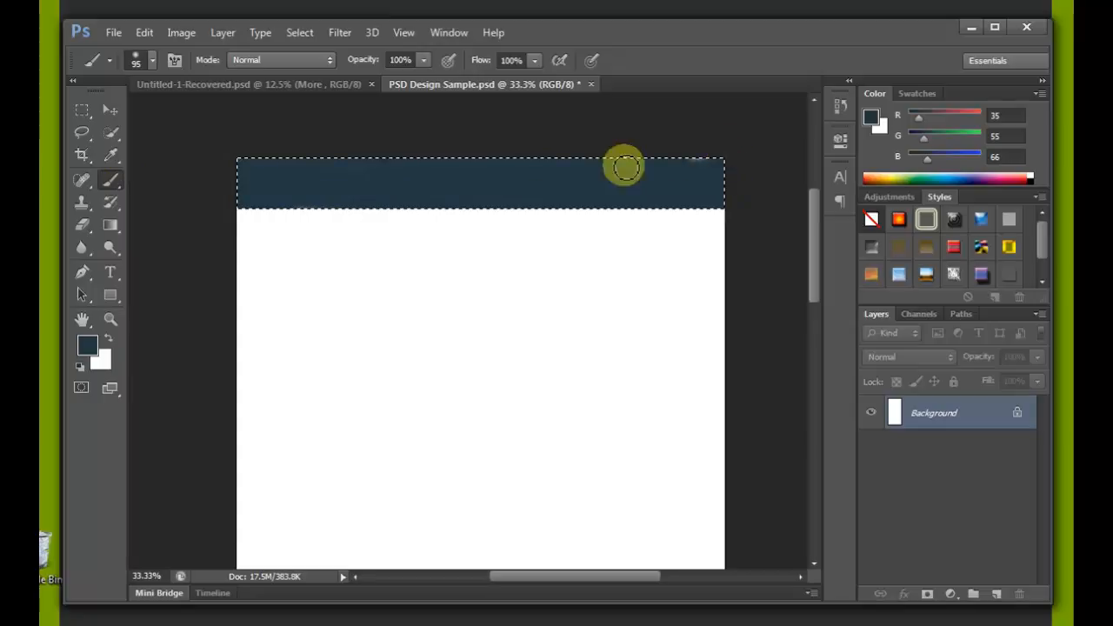
{"action": "left_click_drag", "start_coordinate": [346, 178], "coordinate": [247, 195]}
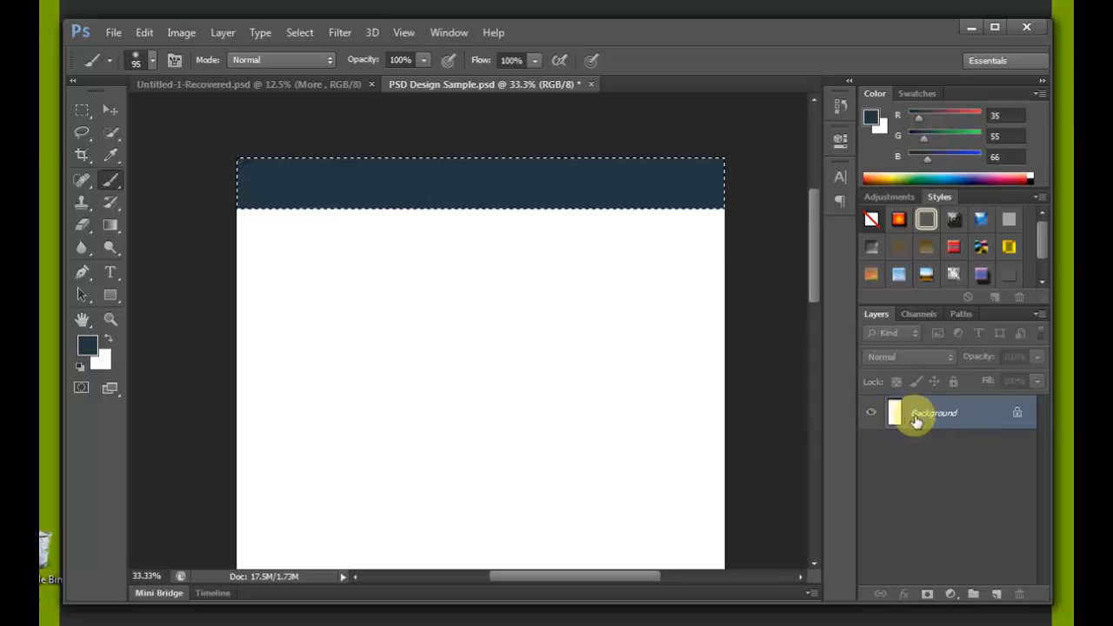
Add a new layer, and undo it together with the header strokes painted on the Background layer
{"action": "left_click", "coordinate": [994, 594]}
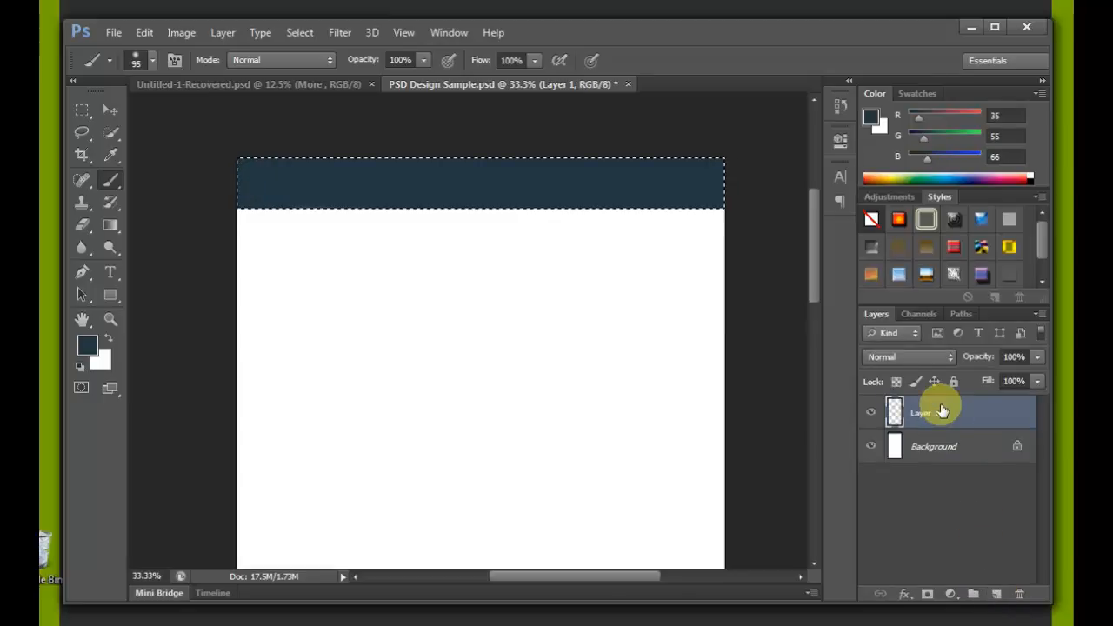
{"action": "left_click", "coordinate": [927, 456]}
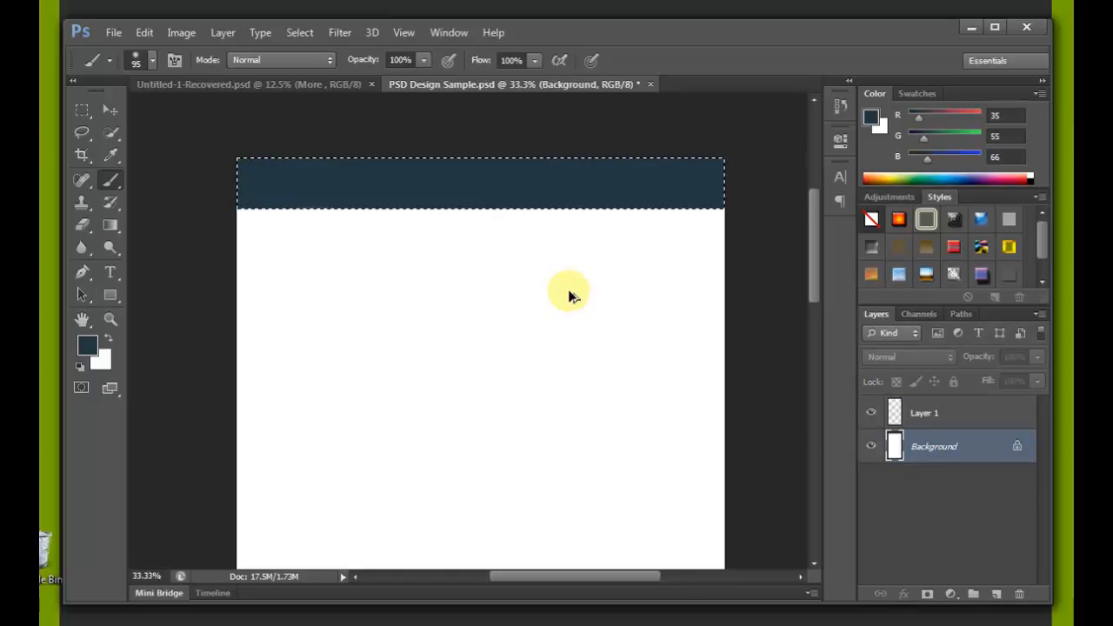
{"action": "key", "text": "ctrl+shift+e"}
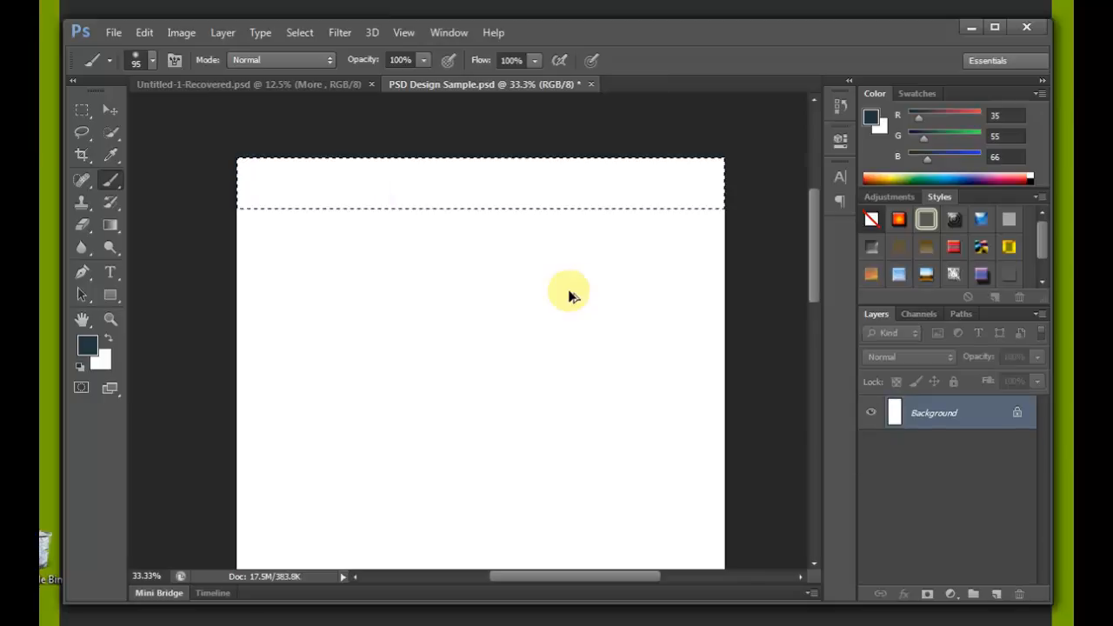
On a new layer, select a full-width header strip along the canvas's upper edge and paint it dark slate blue
{"action": "left_click", "coordinate": [997, 594]}
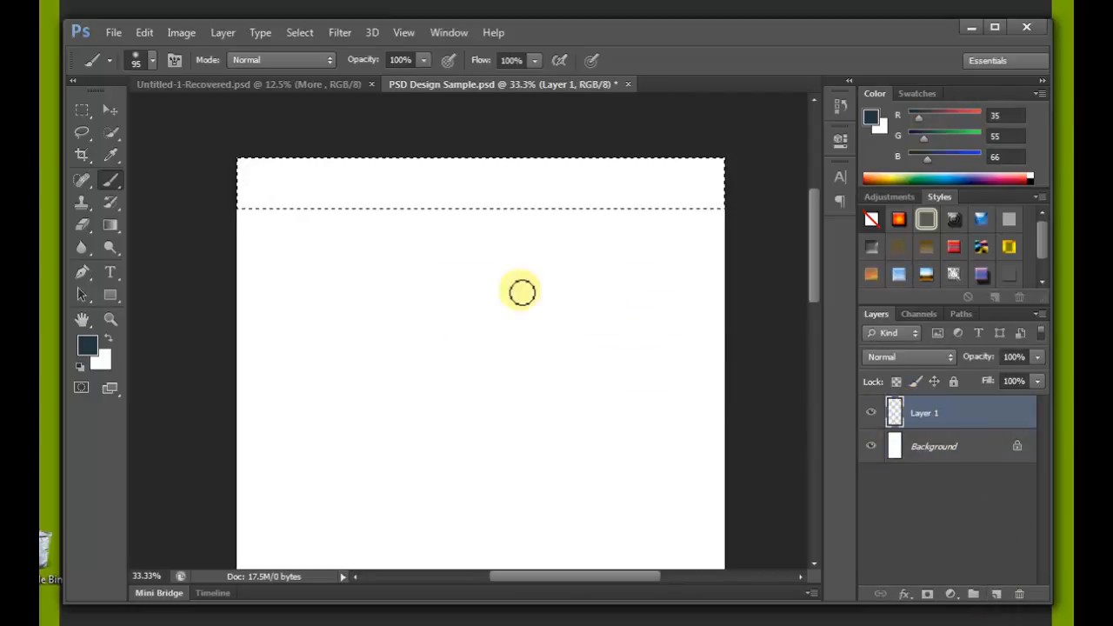
{"action": "left_click", "coordinate": [81, 110]}
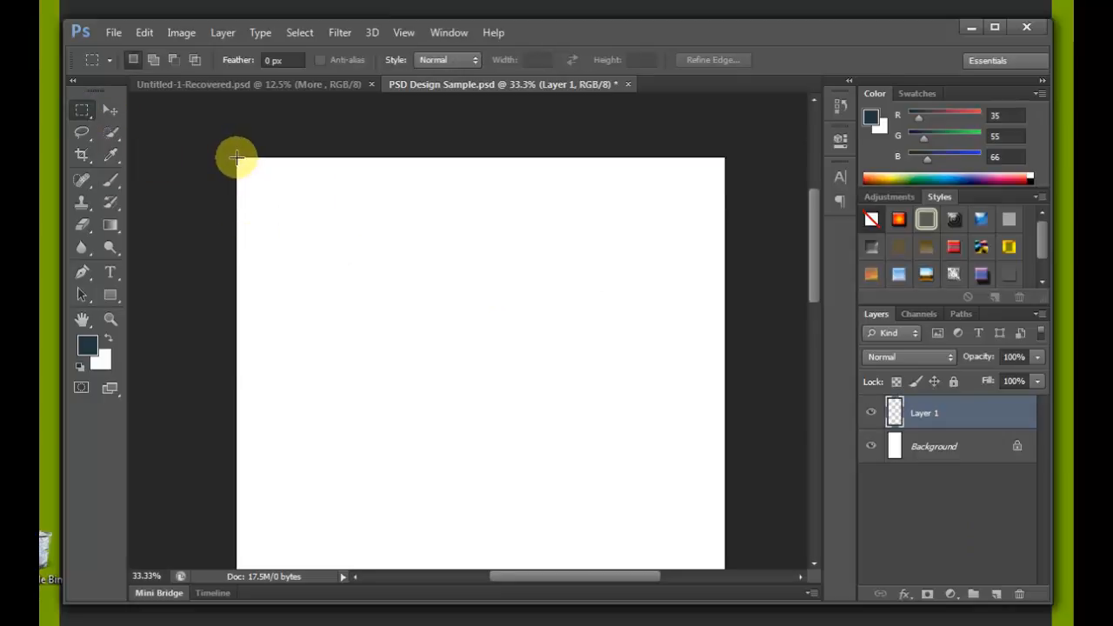
{"action": "left_click_drag", "start_coordinate": [733, 209], "coordinate": [733, 209]}
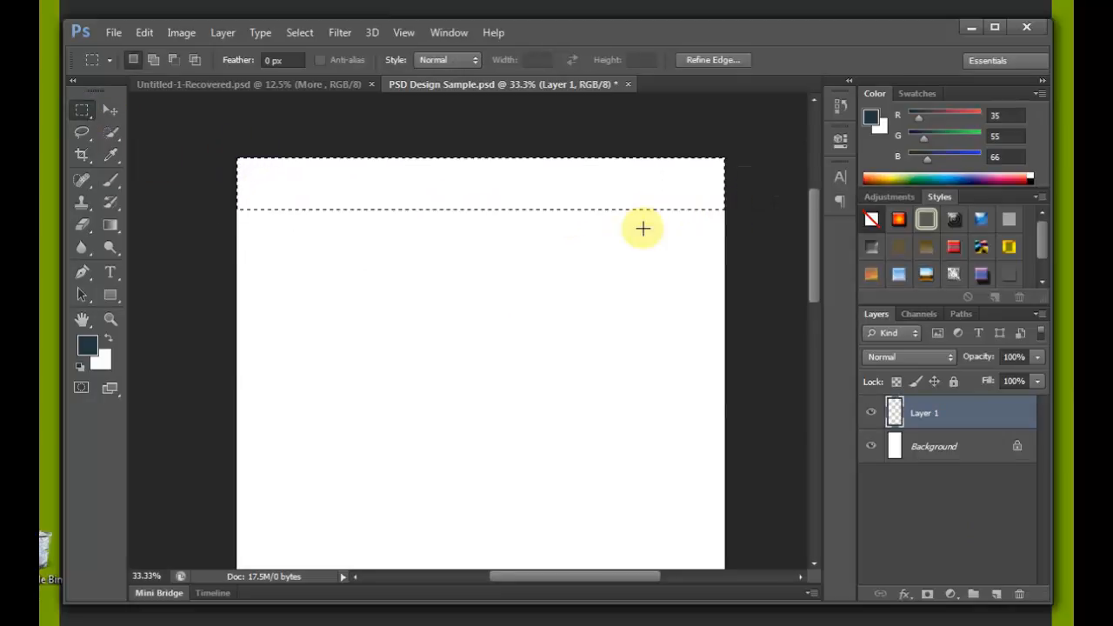
{"action": "key", "text": "b"}
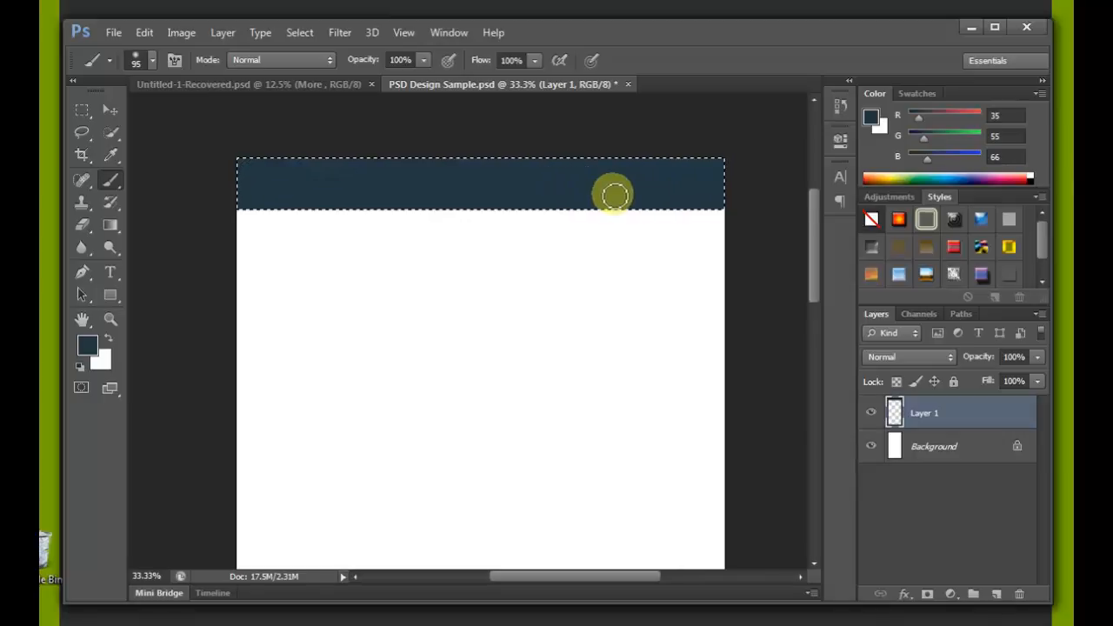
{"action": "key", "text": "ctrl+plus"}
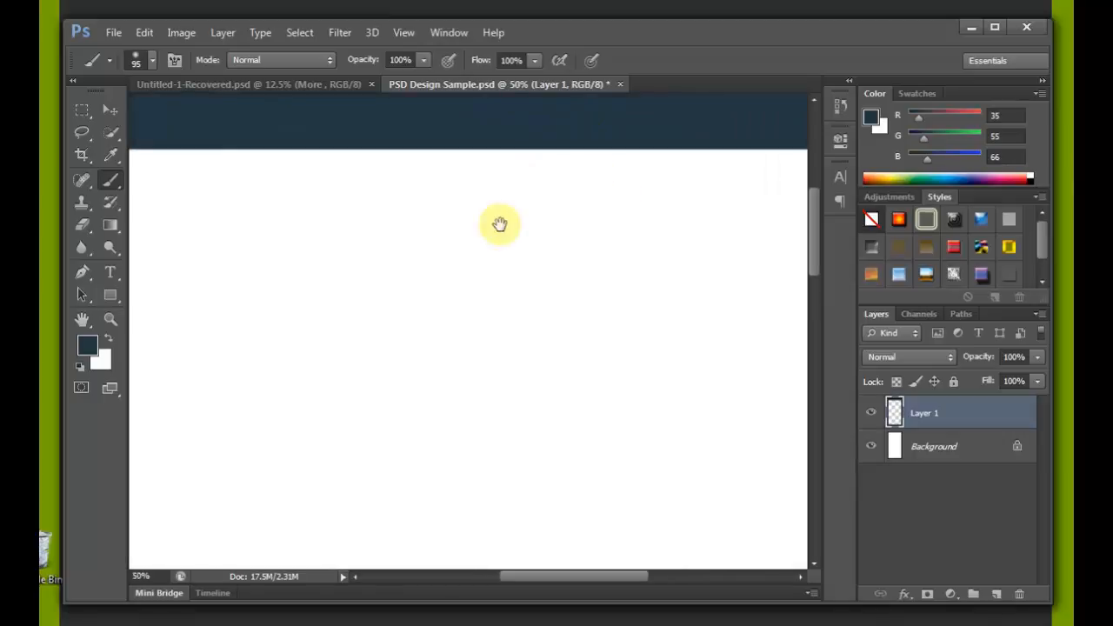
{"action": "left_click_drag", "start_coordinate": [417, 191], "coordinate": [456, 318]}
{"action": "key", "text": "ctrl+minus"}
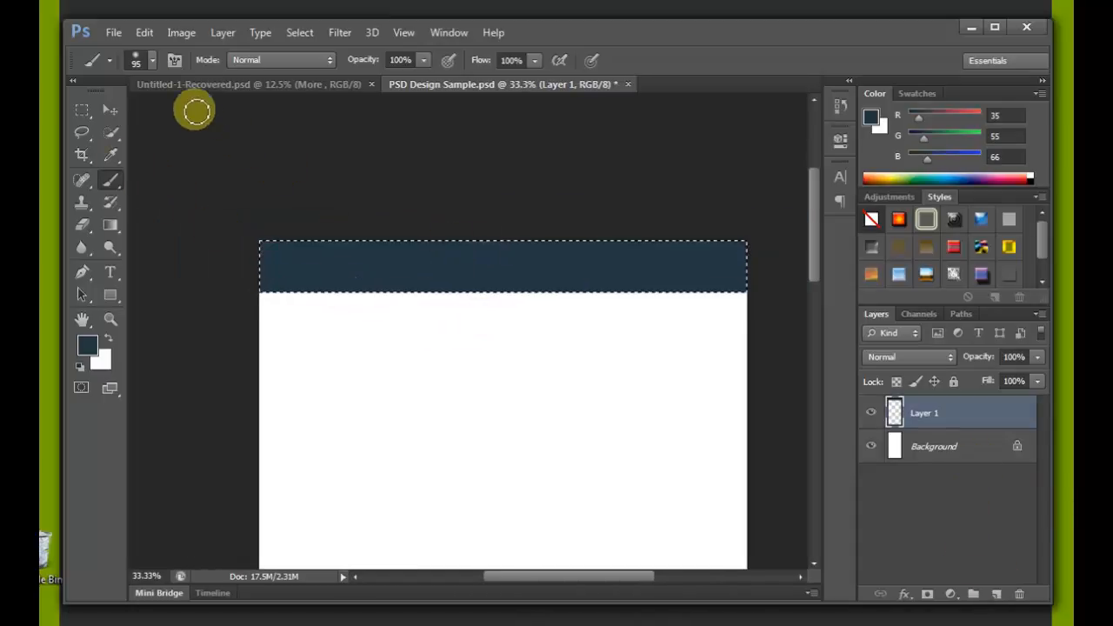
Start opening an existing file and browse to the RNJ Media folder on the WORK (E:) drive
{"action": "left_click", "coordinate": [113, 32]}
{"action": "left_click", "coordinate": [125, 67]}
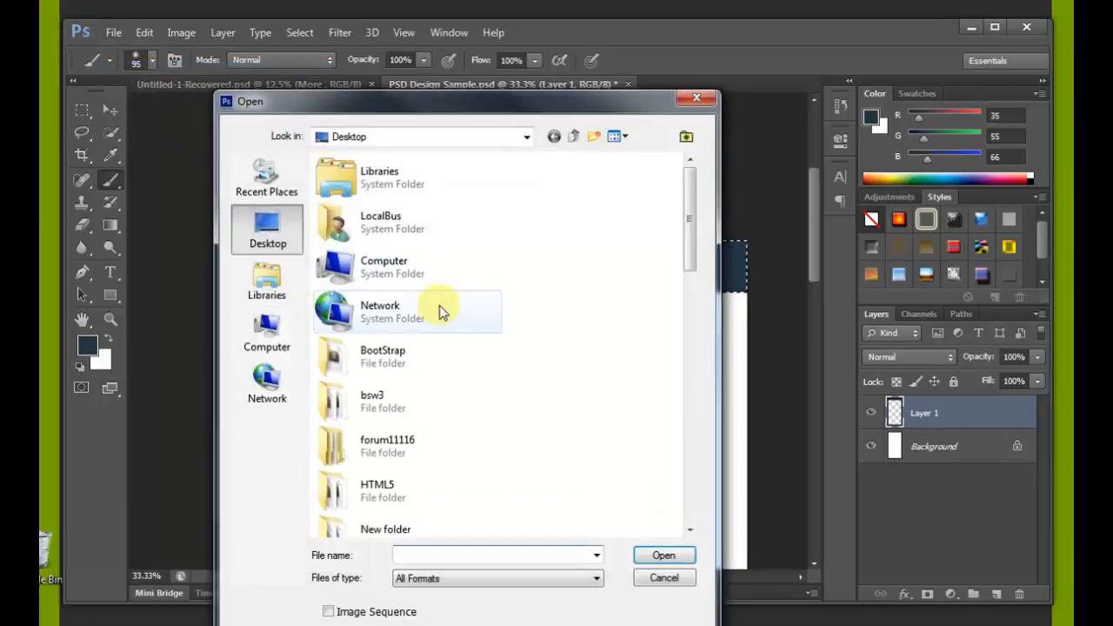
{"action": "left_click", "coordinate": [286, 327]}
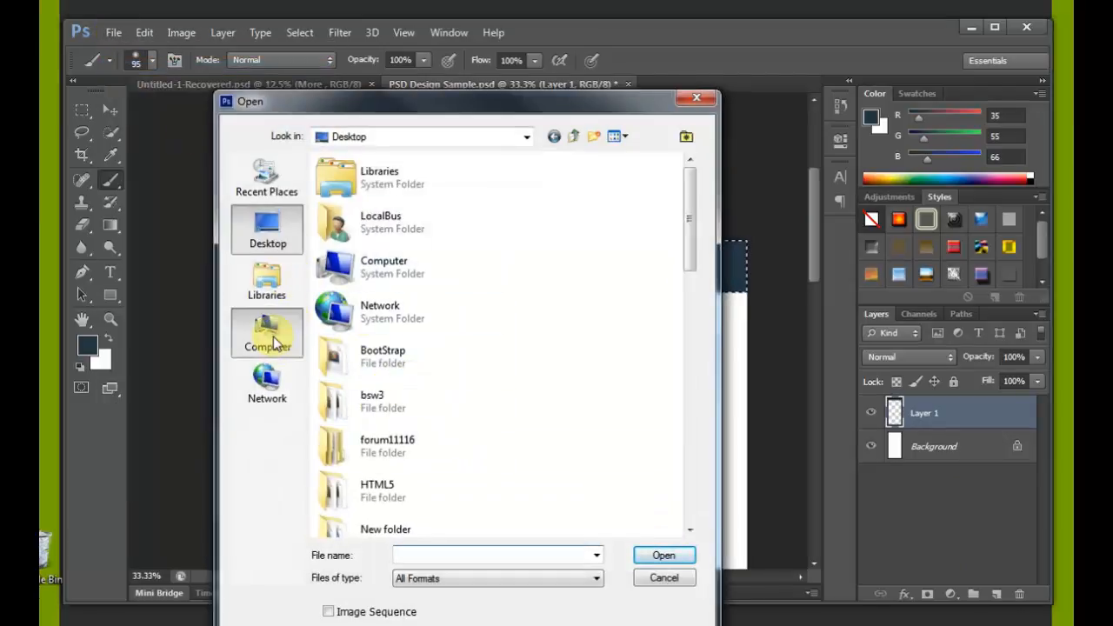
{"action": "double_click", "coordinate": [409, 293]}
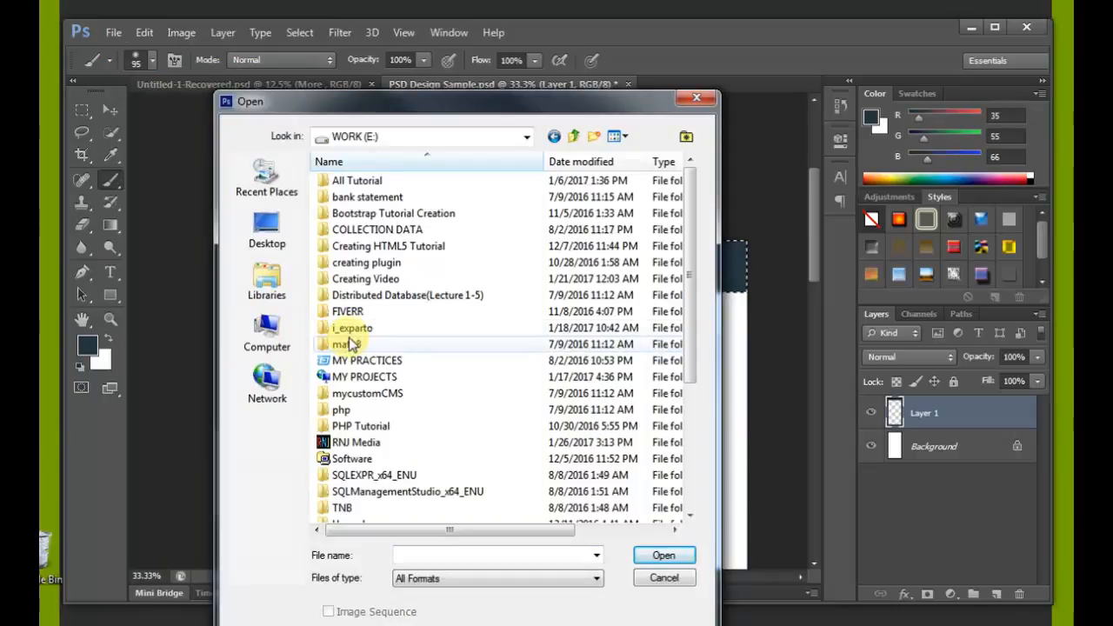
{"action": "double_click", "coordinate": [357, 441]}
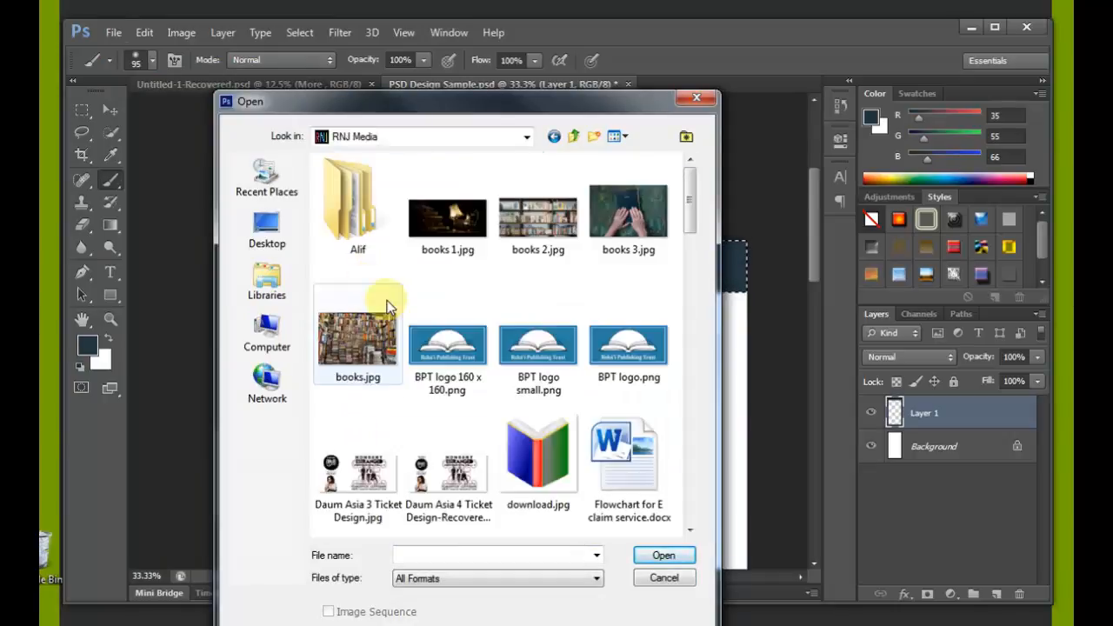
{"action": "left_click", "coordinate": [573, 137]}
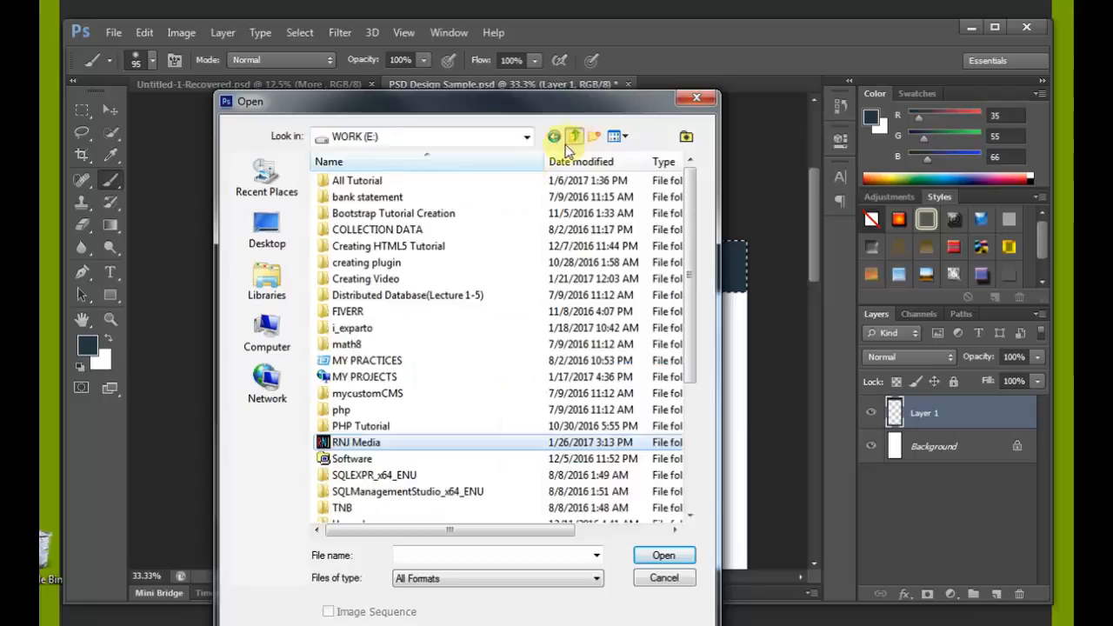
{"action": "double_click", "coordinate": [350, 443]}
Browse to the Rohas Euco folder inside RNJ Media and open the Banglalink logo image
{"action": "left_click_drag", "start_coordinate": [693, 204], "coordinate": [693, 466]}
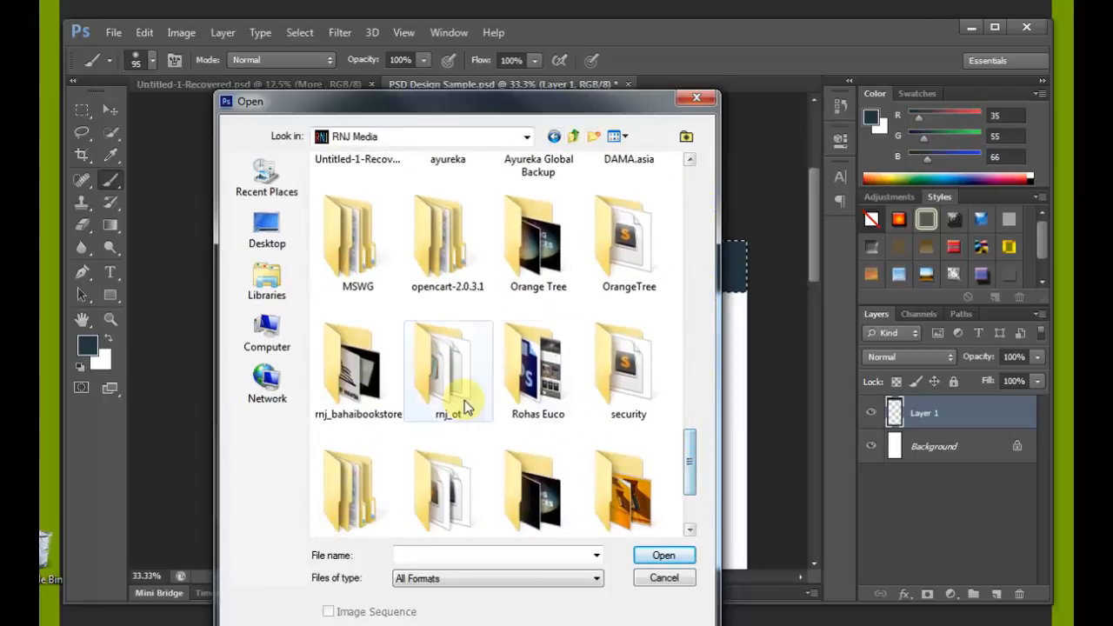
{"action": "scroll", "coordinate": [467, 407], "scroll_direction": "down", "scroll_amount": 5}
{"action": "left_click", "coordinate": [524, 202]}
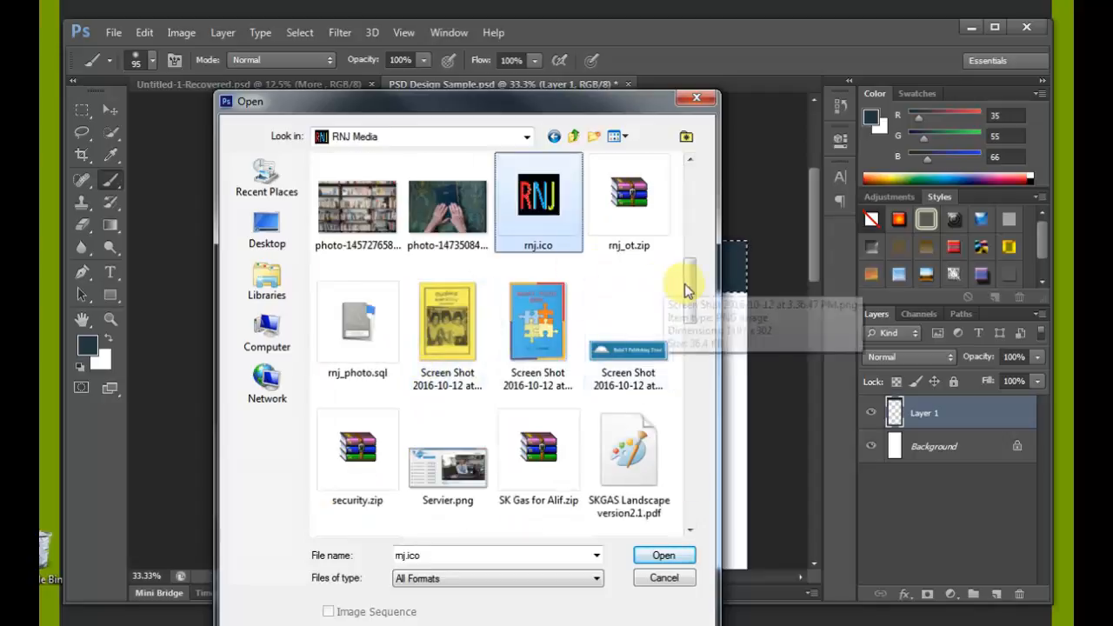
{"action": "left_click_drag", "start_coordinate": [685, 290], "coordinate": [674, 479]}
{"action": "double_click", "coordinate": [538, 292]}
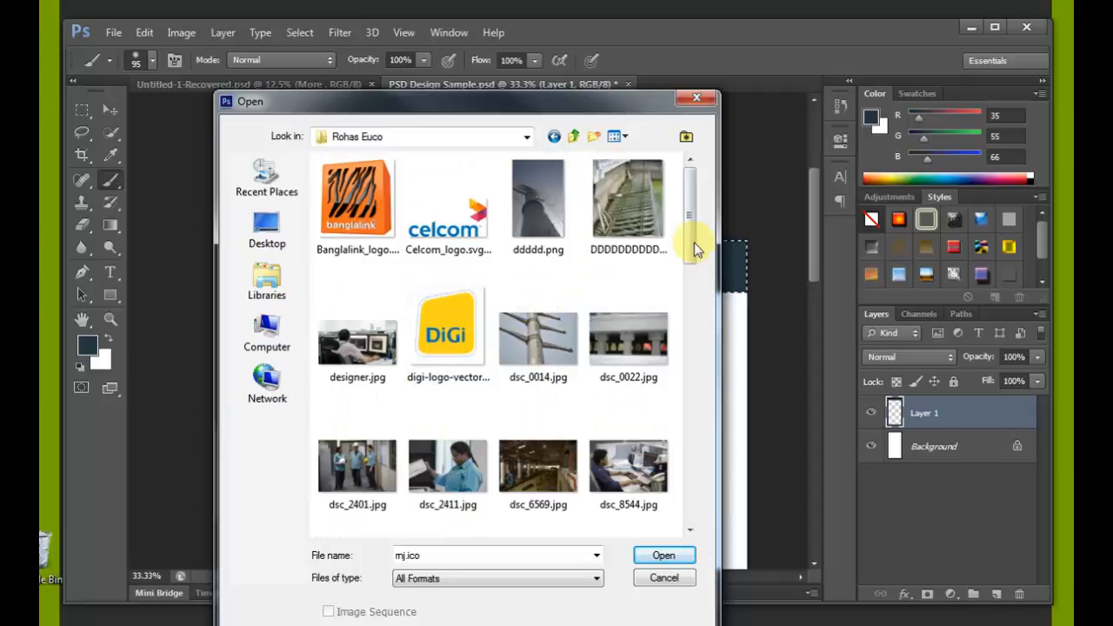
{"action": "scroll", "coordinate": [694, 242], "scroll_direction": "down", "scroll_amount": 1}
{"action": "scroll", "coordinate": [691, 255], "scroll_direction": "up", "scroll_amount": 1}
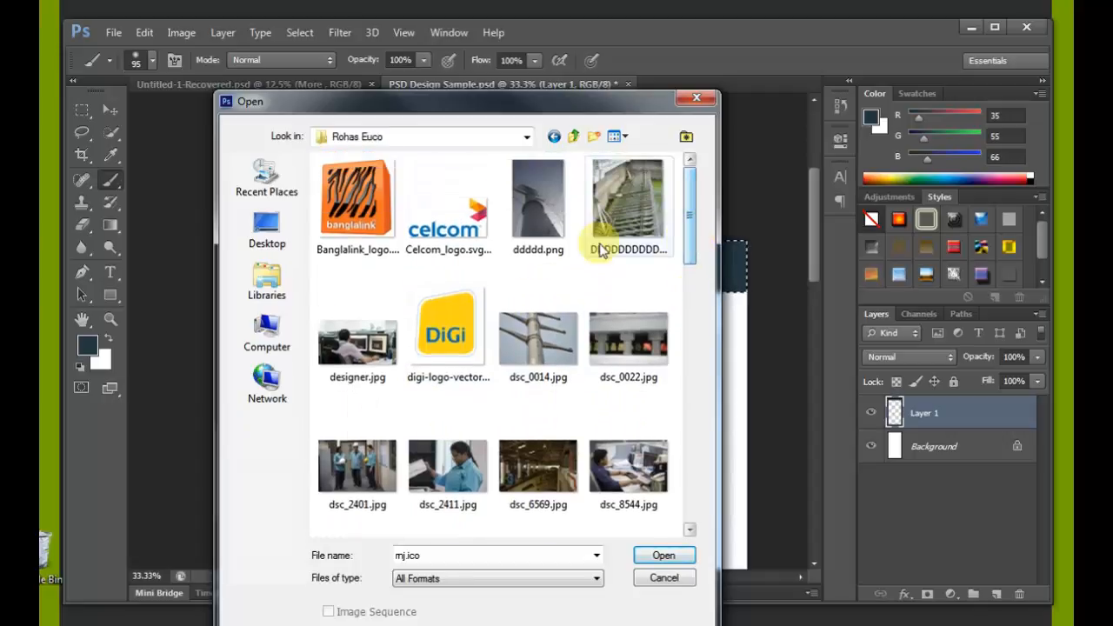
{"action": "double_click", "coordinate": [353, 195]}
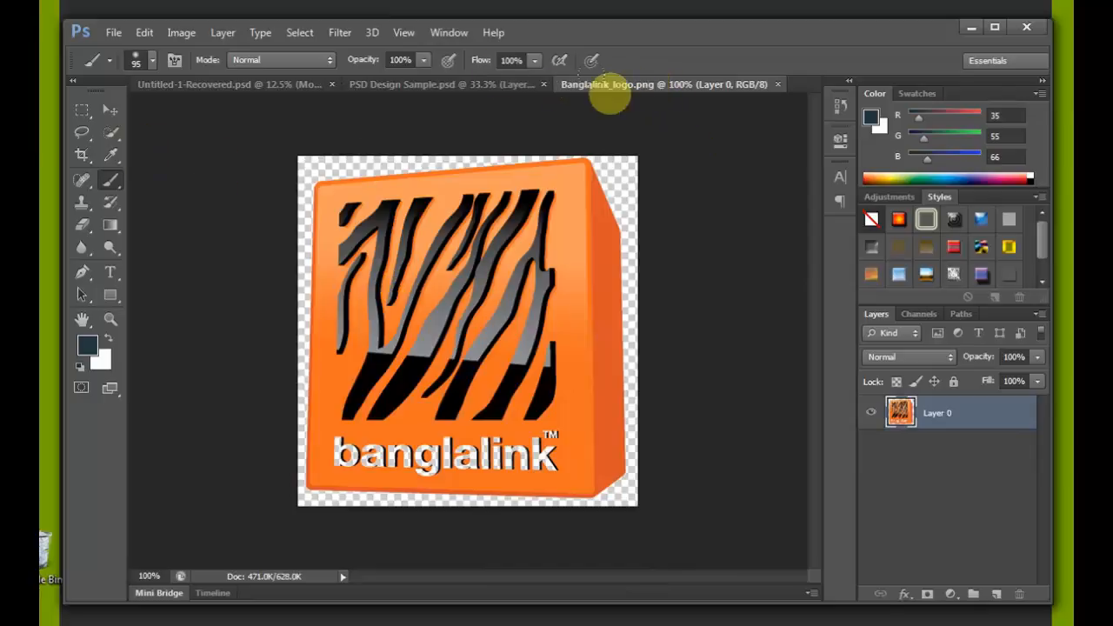
Select the whole Banglalink logo image and move it into PSD Design Sample.psd, over the header bar's left end
{"action": "left_click", "coordinate": [81, 109]}
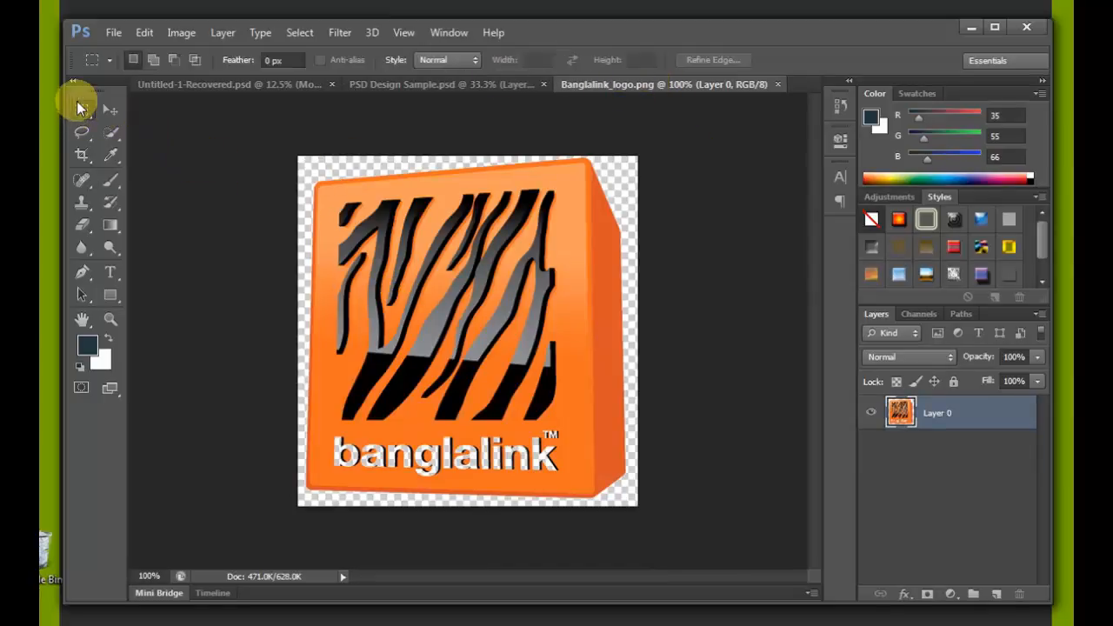
{"action": "left_click_drag", "start_coordinate": [293, 162], "coordinate": [960, 596]}
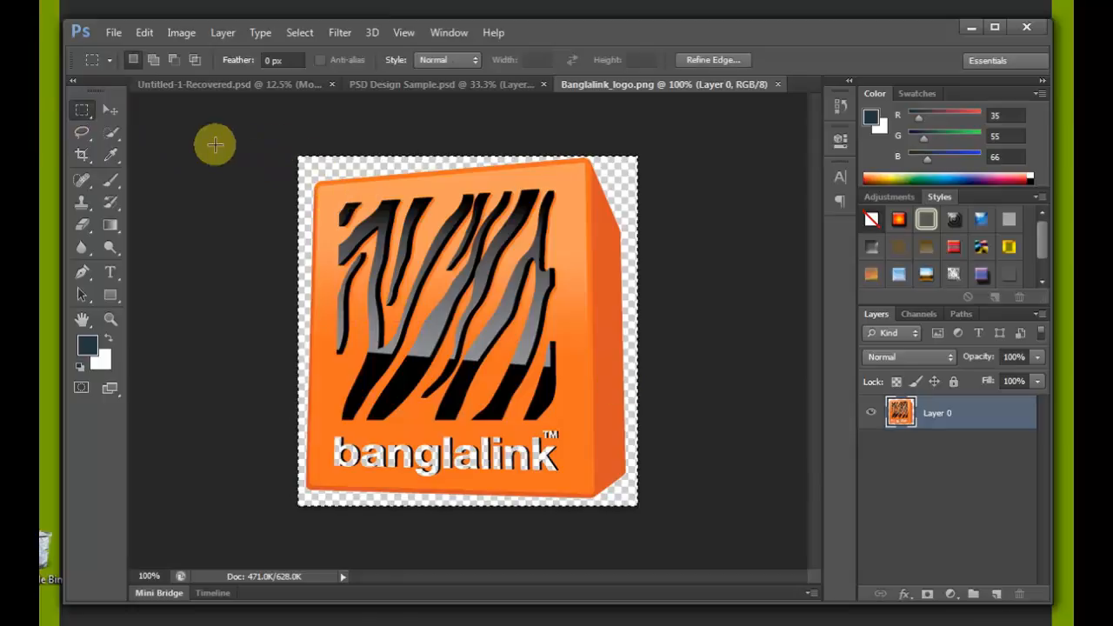
{"action": "left_click", "coordinate": [112, 112]}
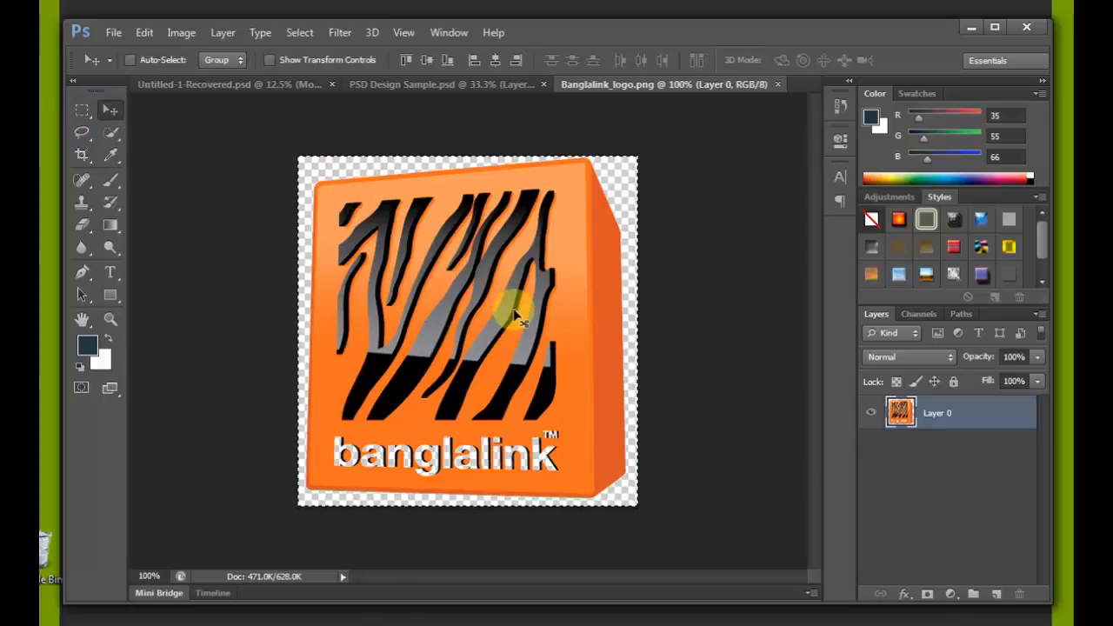
{"action": "left_click_drag", "start_coordinate": [513, 306], "coordinate": [357, 311]}
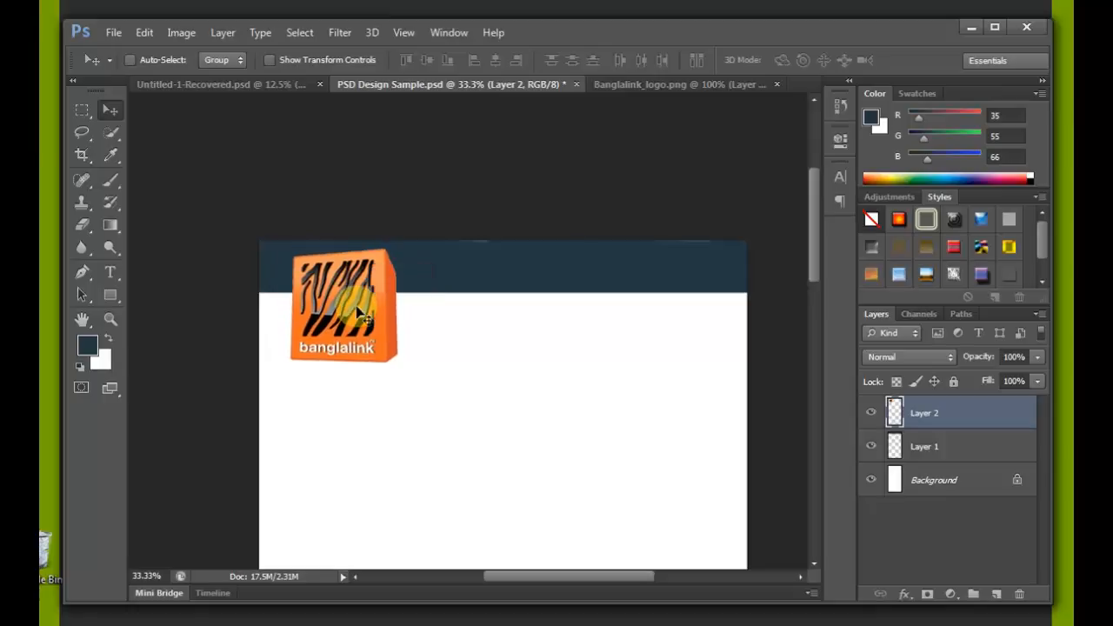
Rename the header bar's layer, Layer 1, as Nav BG
{"action": "left_click", "coordinate": [929, 453]}
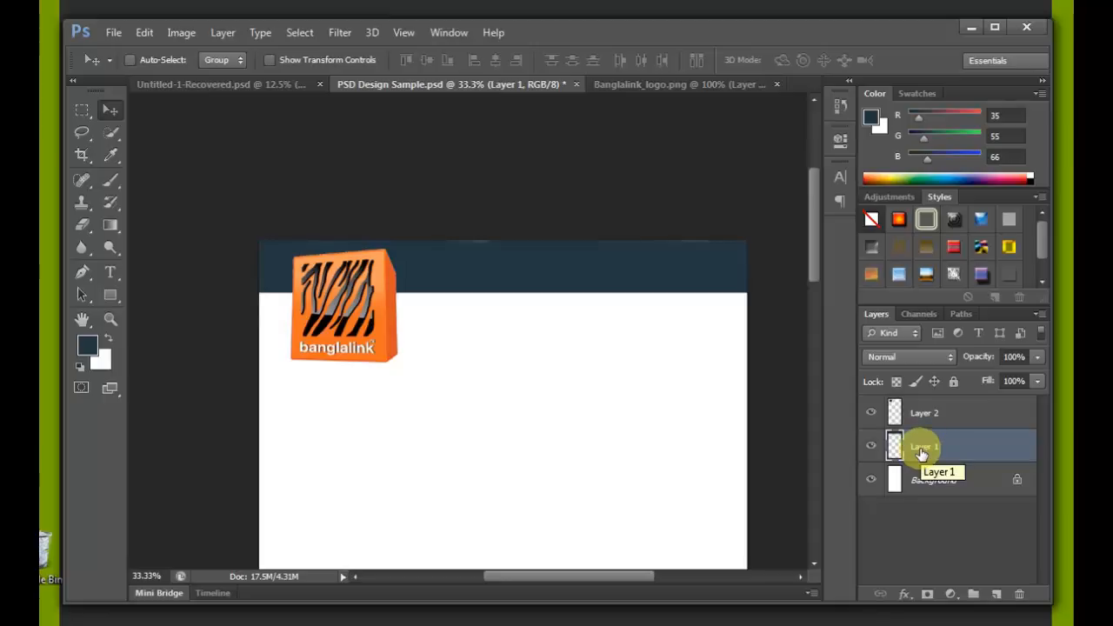
{"action": "double_click", "coordinate": [922, 448]}
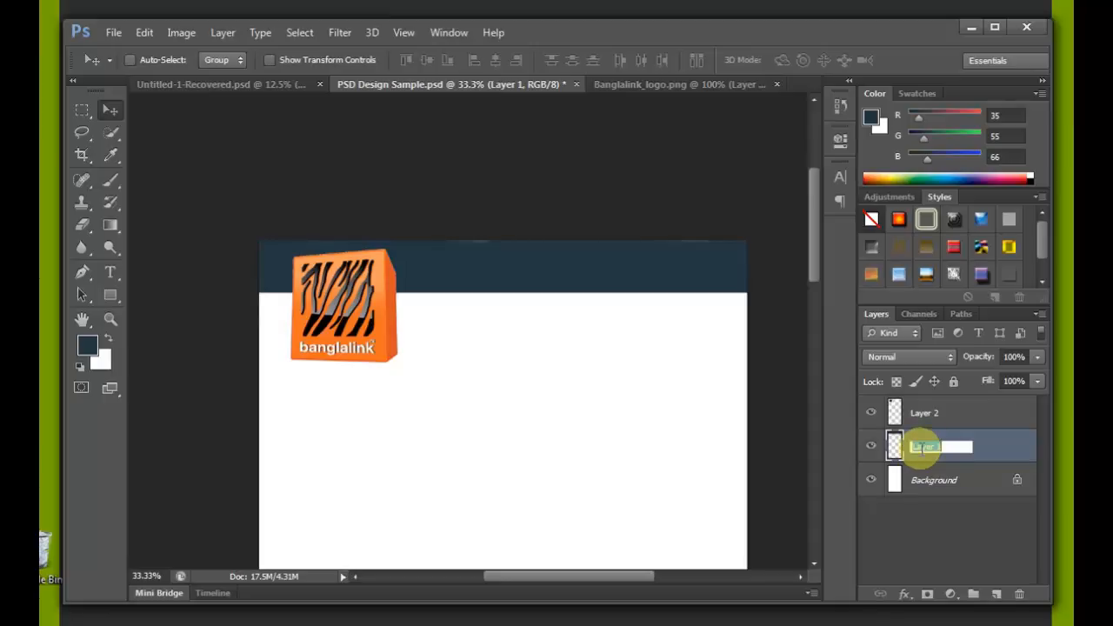
{"action": "type", "text": "Nav BG"}
Select the logo layer, Layer 2, and move the logo slightly up and left to the canvas's upper edge
{"action": "left_click", "coordinate": [941, 414]}
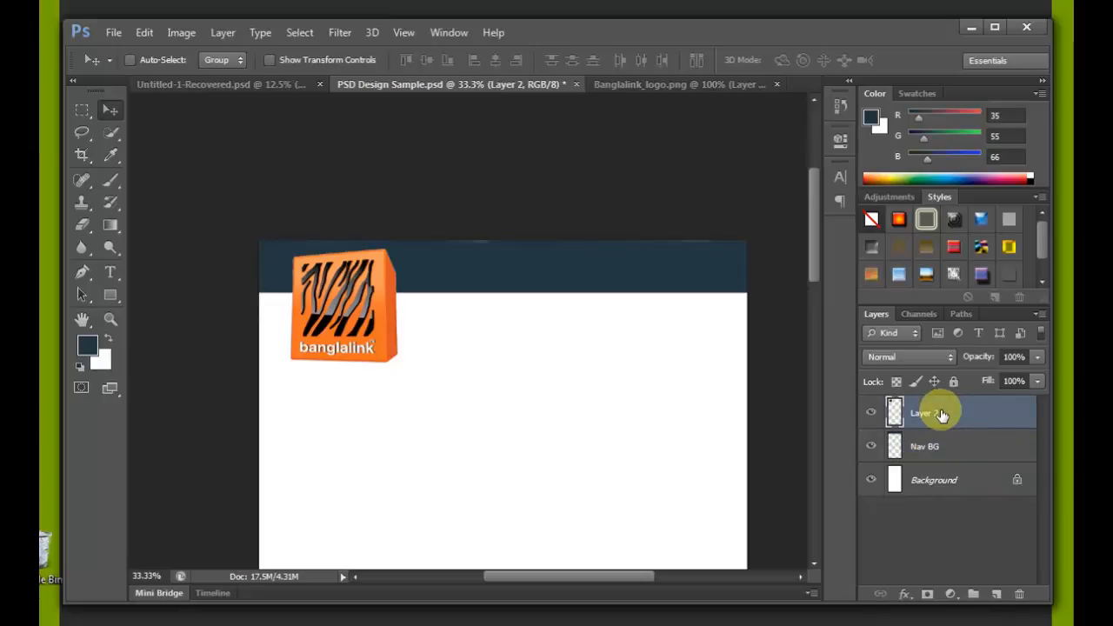
{"action": "mouse_move", "coordinate": [359, 315]}
{"action": "left_mouse_down"}
{"action": "mouse_move", "coordinate": [572, 315]}
{"action": "mouse_move", "coordinate": [387, 348]}
{"action": "mouse_move", "coordinate": [339, 318]}
{"action": "left_mouse_up"}
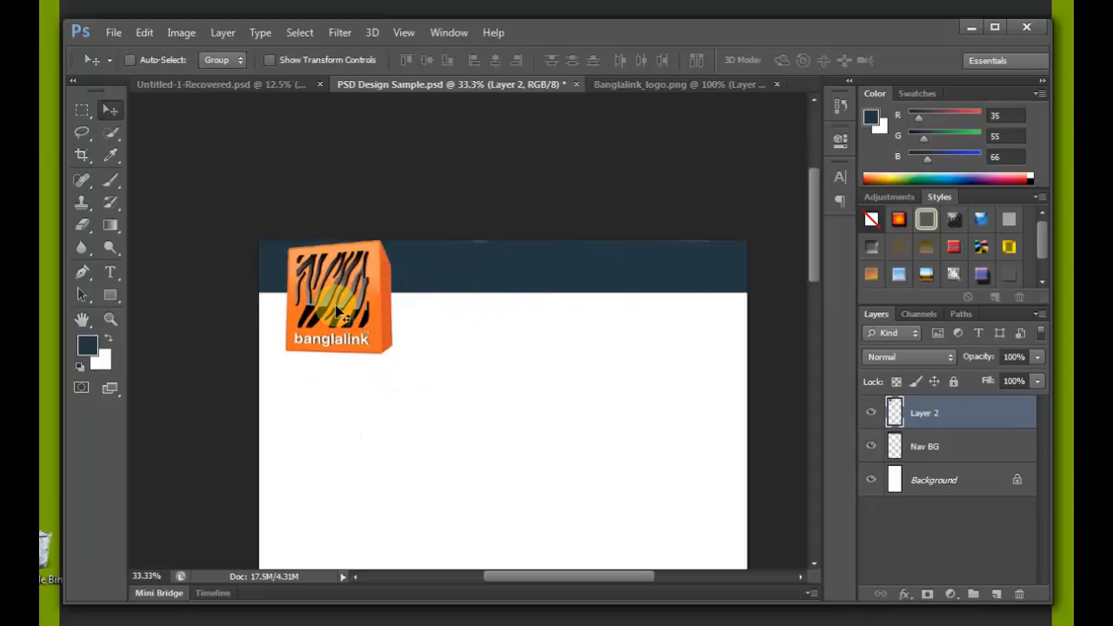
{"action": "left_click", "coordinate": [142, 33]}
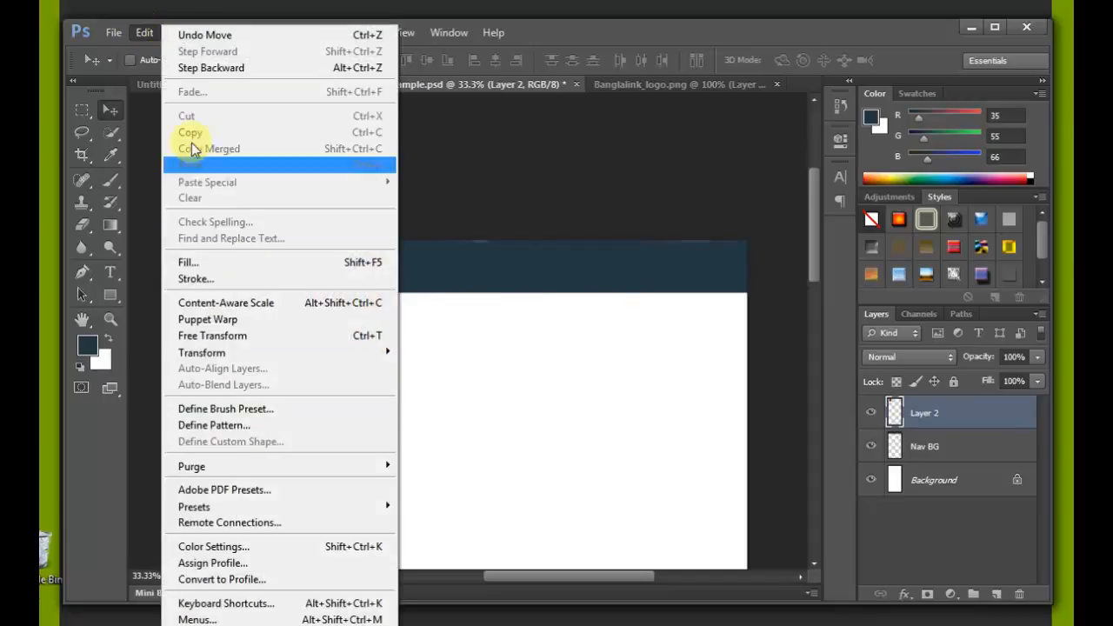
{"action": "left_click", "coordinate": [145, 36]}
{"action": "left_click", "coordinate": [181, 32]}
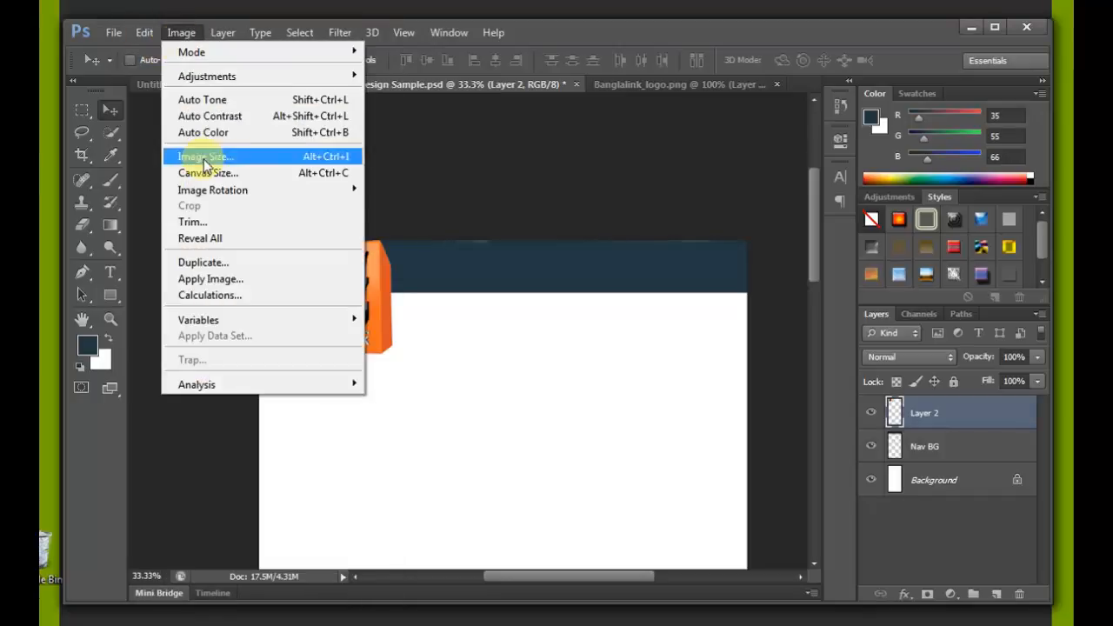
{"action": "left_click", "coordinate": [151, 37]}
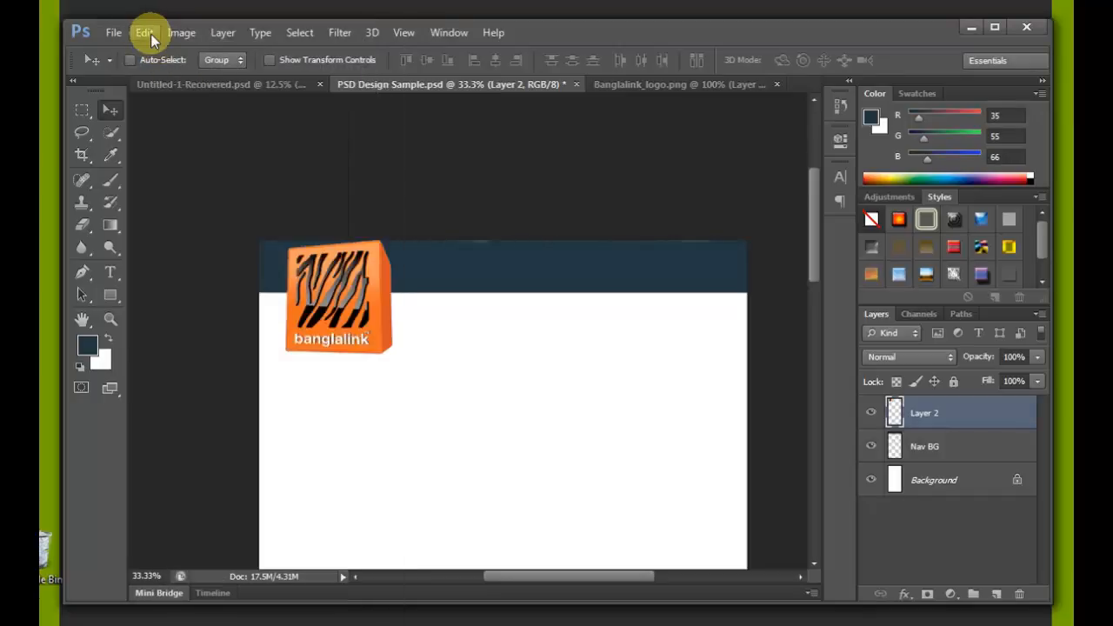
{"action": "left_click", "coordinate": [150, 37]}
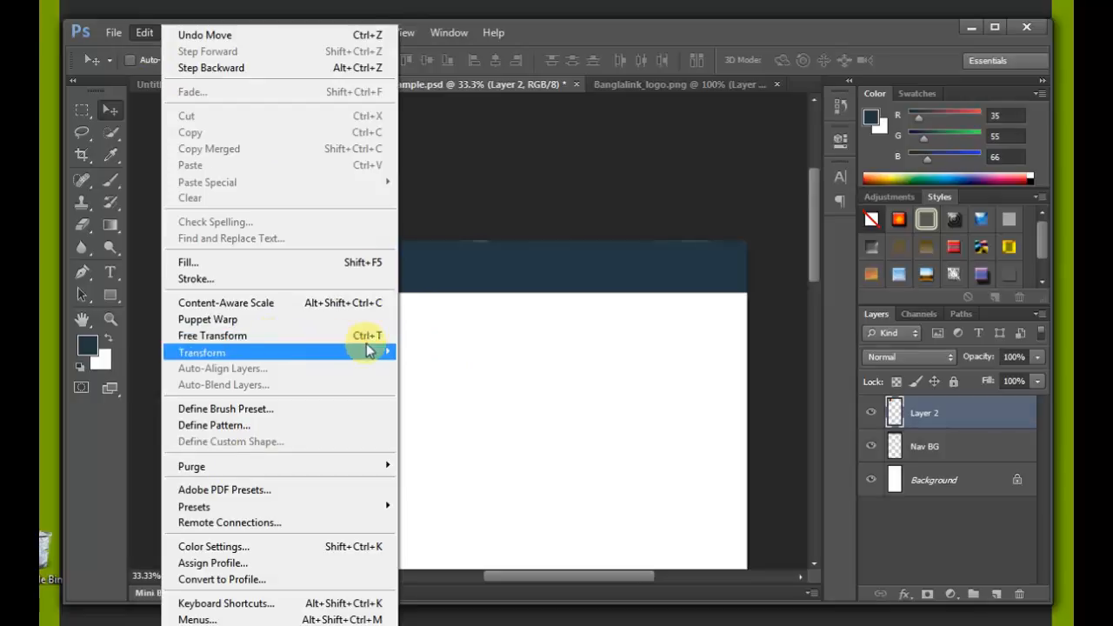
{"action": "left_click", "coordinate": [507, 348]}
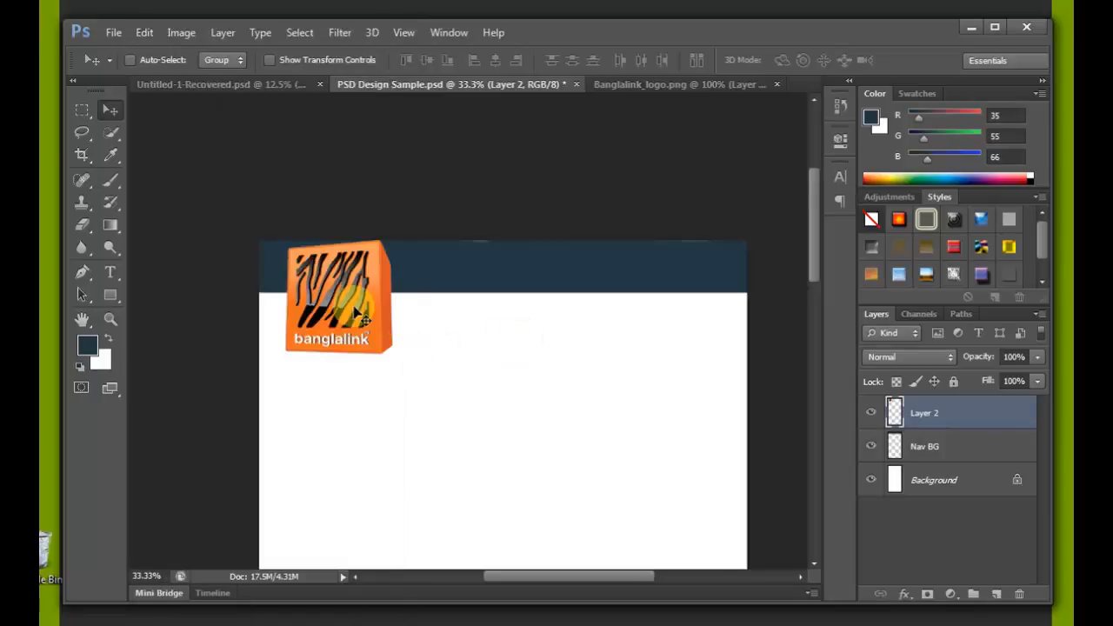
Scale the logo to about 31% with Free Transform and position it inside the header bar near its left end
{"action": "key", "text": "ctrl+t"}
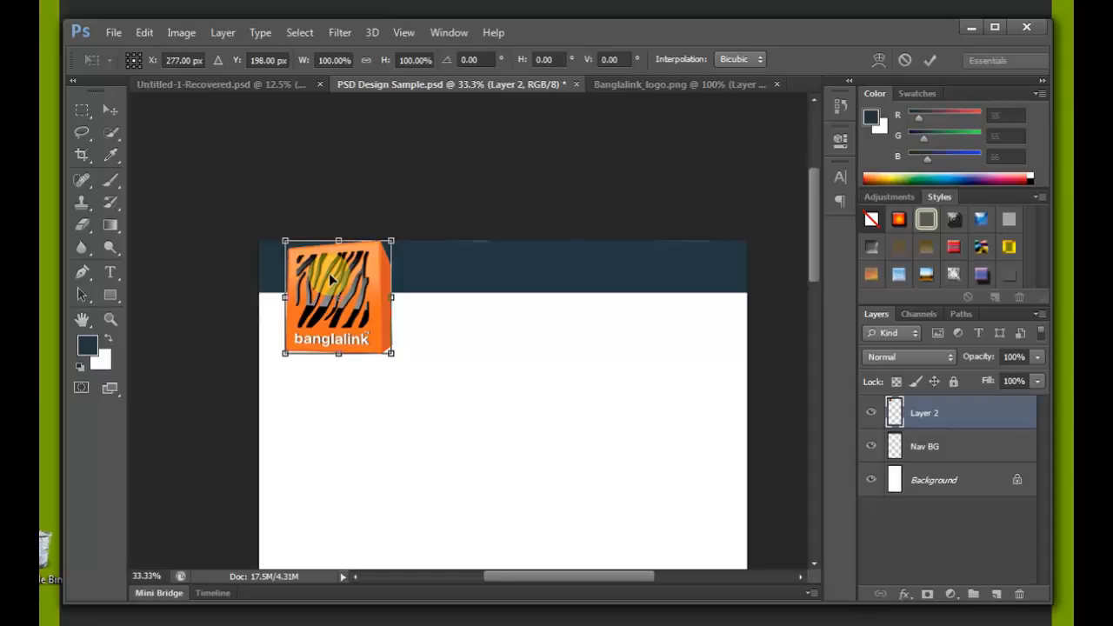
{"action": "left_click_drag", "start_coordinate": [284, 238], "coordinate": [302, 266]}
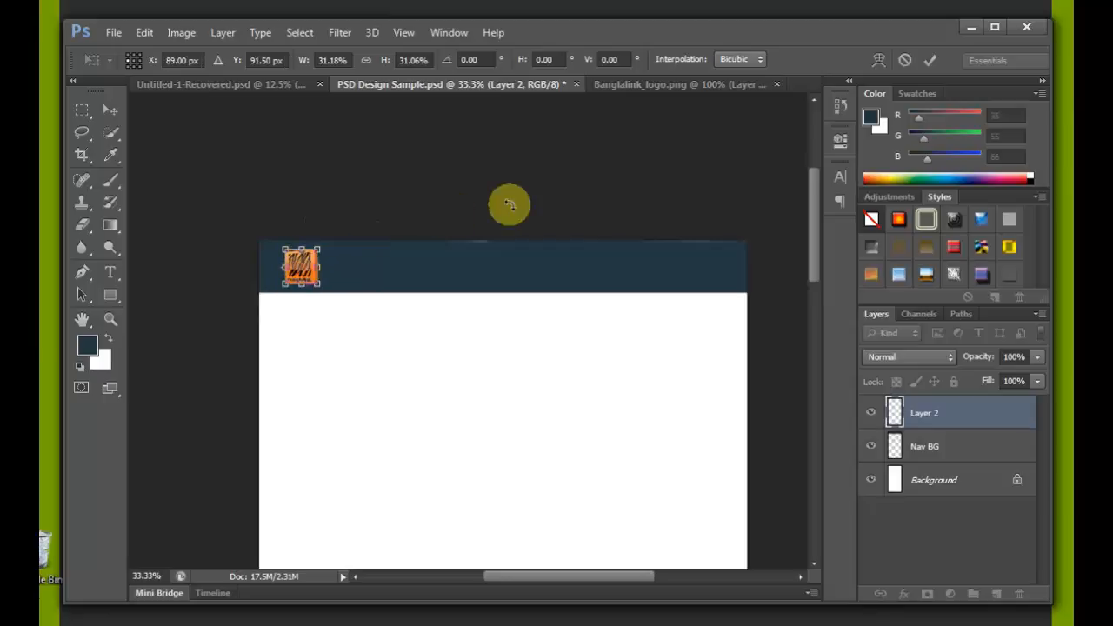
{"action": "left_click", "coordinate": [927, 60]}
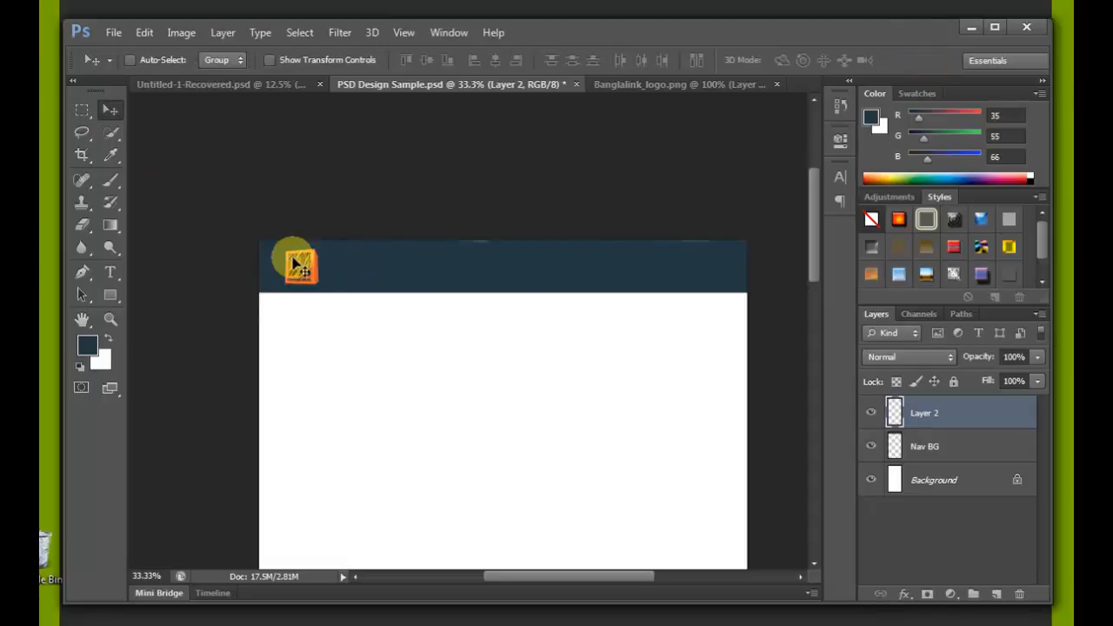
{"action": "left_click_drag", "start_coordinate": [293, 266], "coordinate": [287, 273]}
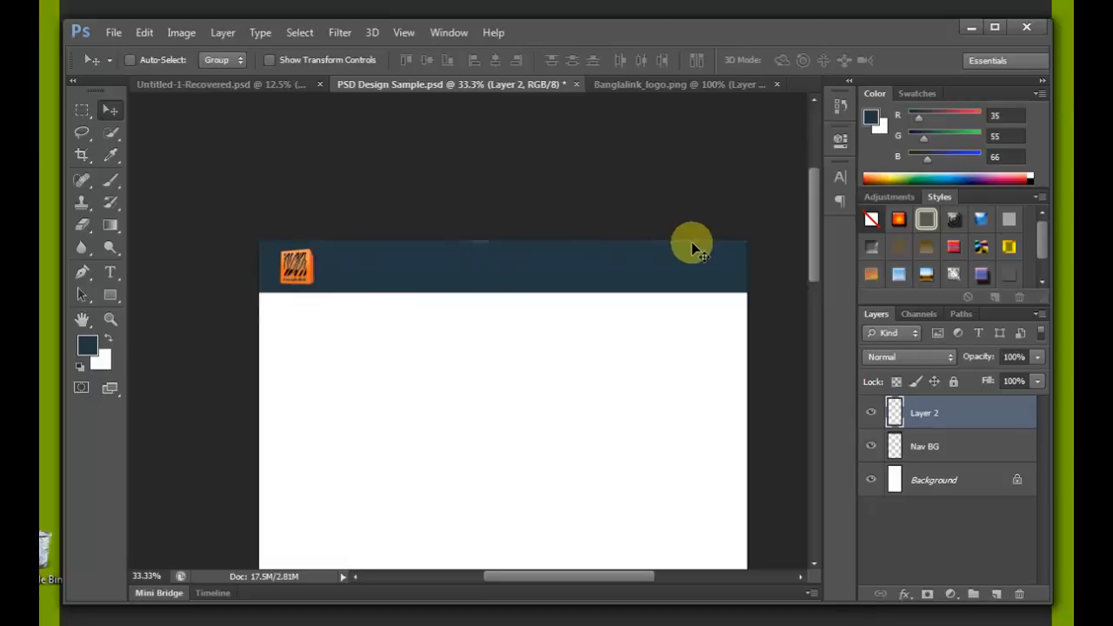
Touch up the gaps along the header bar's upper edge with the dark slate blue brush on the Nav BG layer
{"action": "key", "text": "ctrl+plus"}
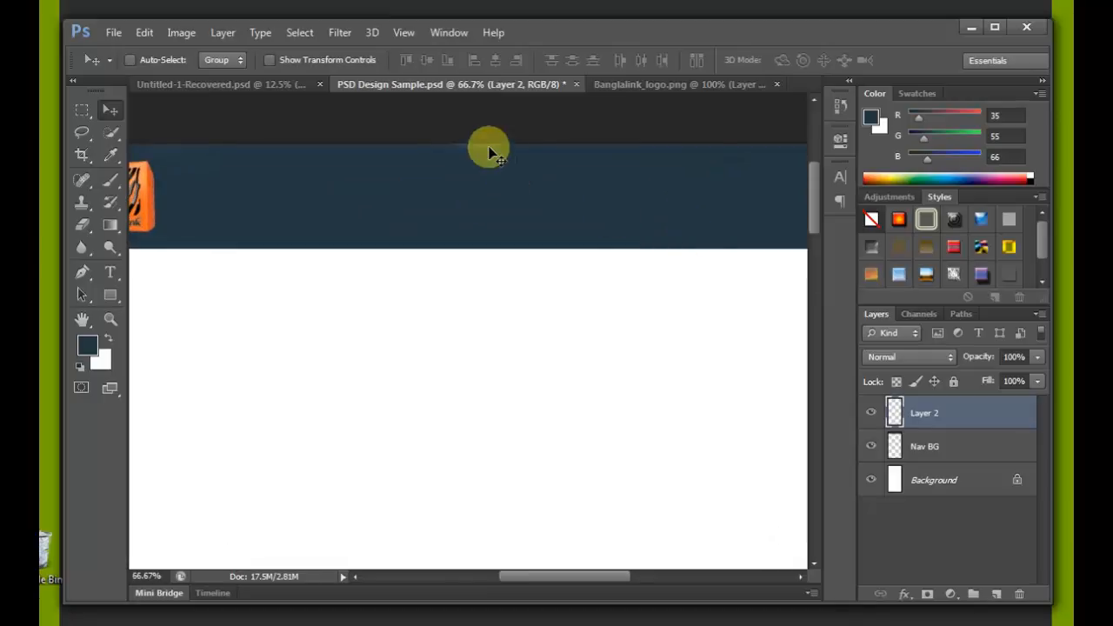
{"action": "key", "text": "ctrl+minus"}
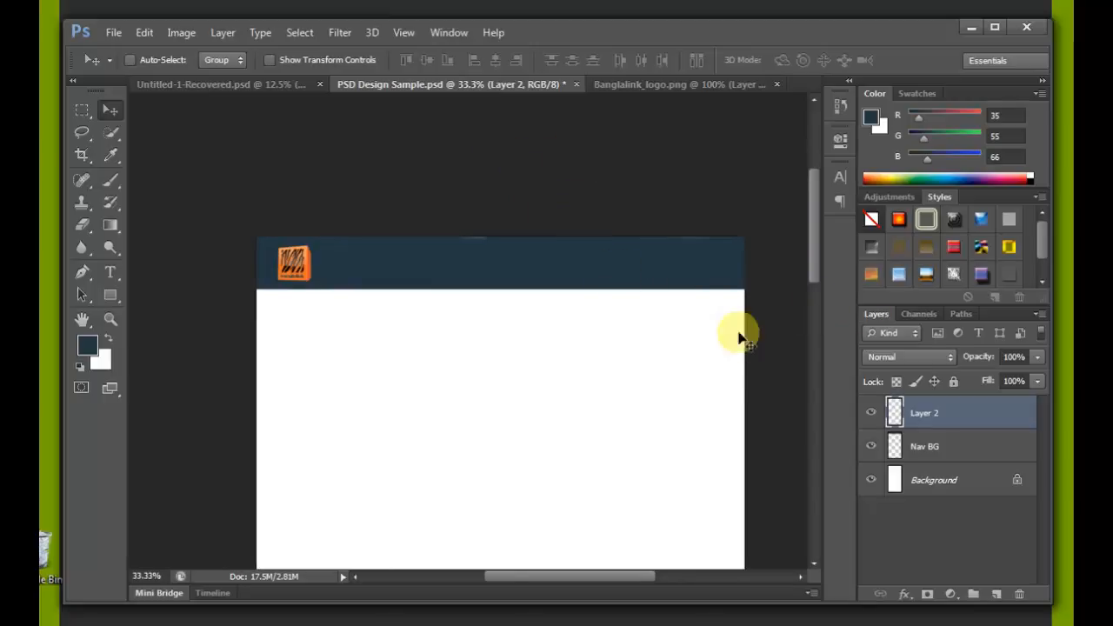
{"action": "left_click", "coordinate": [931, 454]}
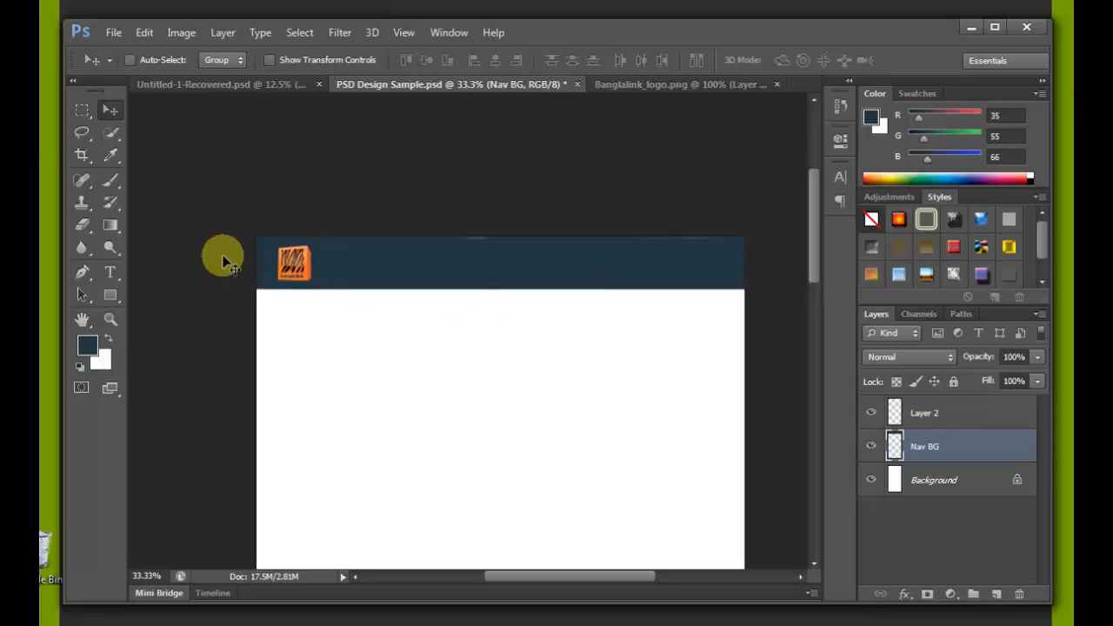
{"action": "key", "text": "b"}
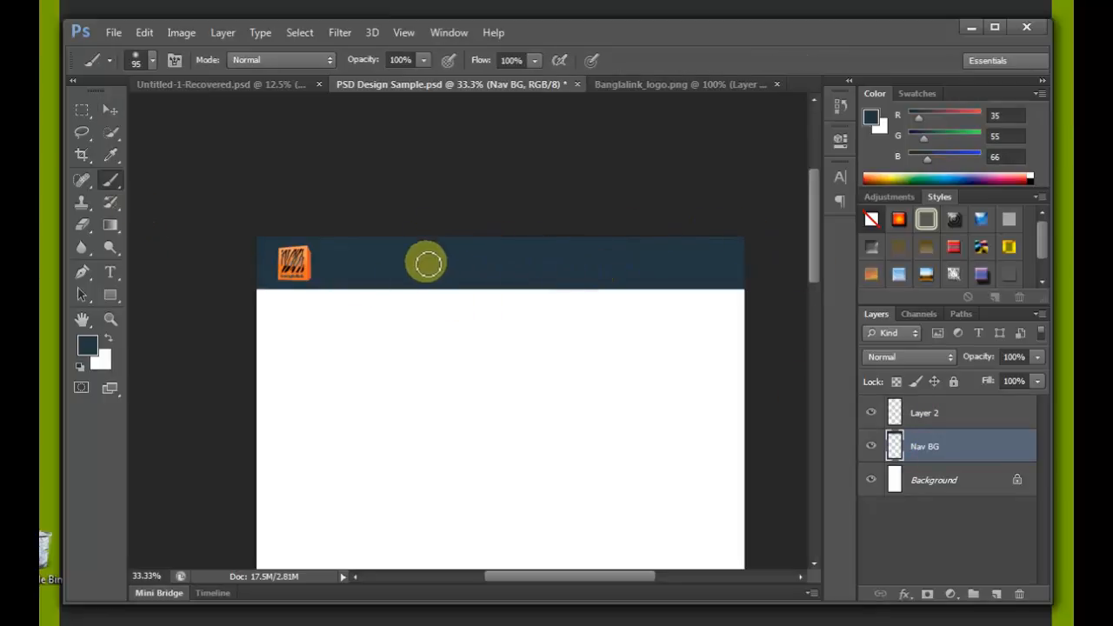
Add the text "Home" to the middle of the header bar above the logo layer, with its colour set to fff
{"action": "left_click", "coordinate": [938, 415]}
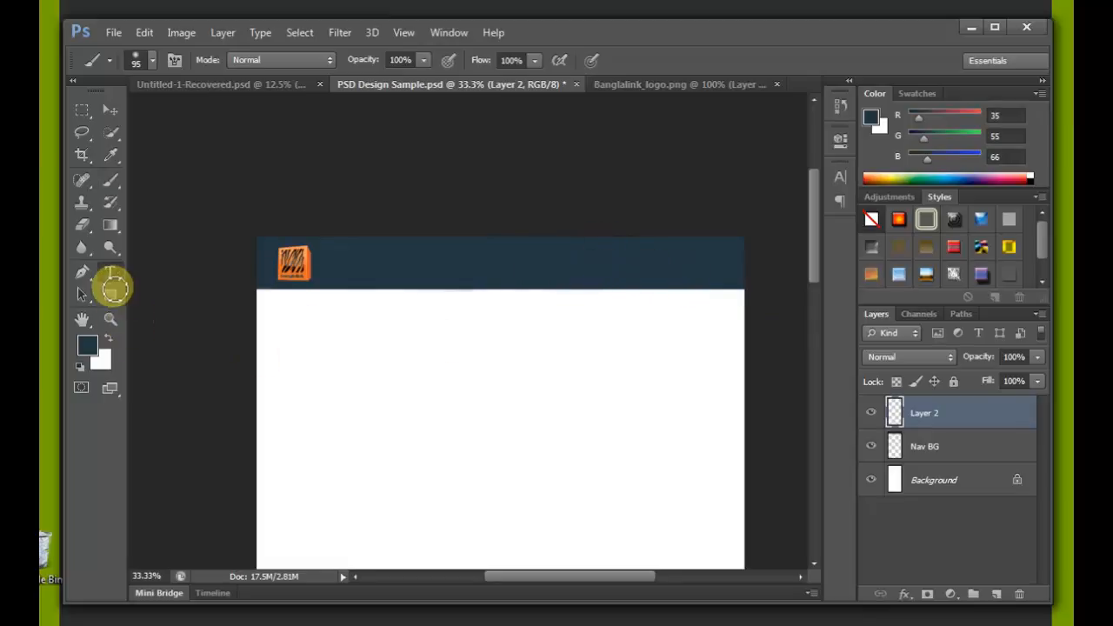
{"action": "left_click", "coordinate": [110, 277]}
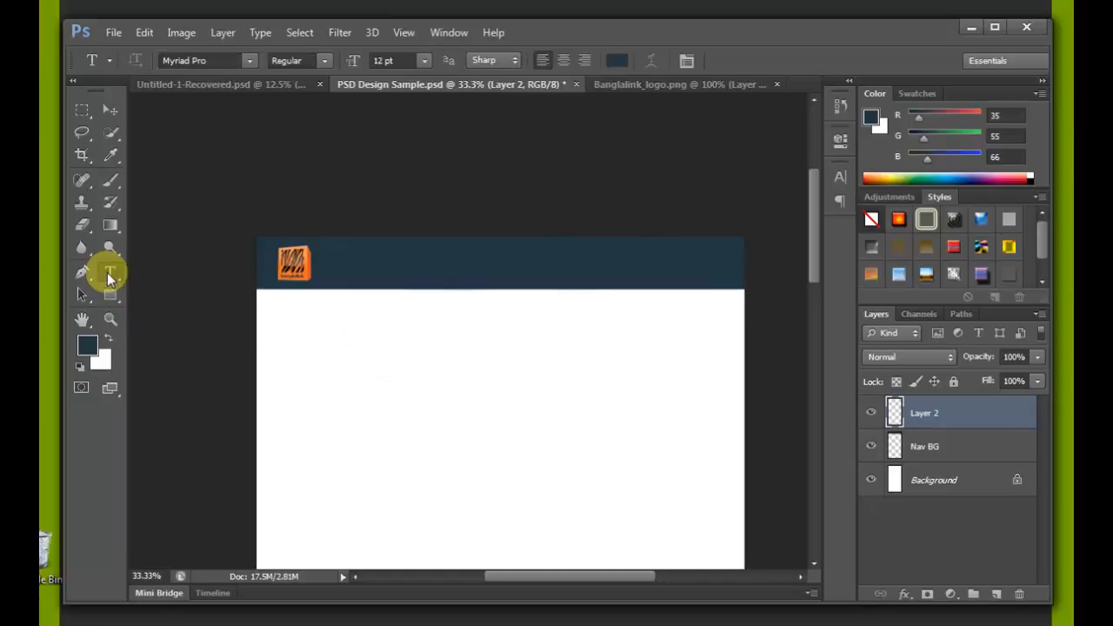
{"action": "left_click", "coordinate": [510, 272]}
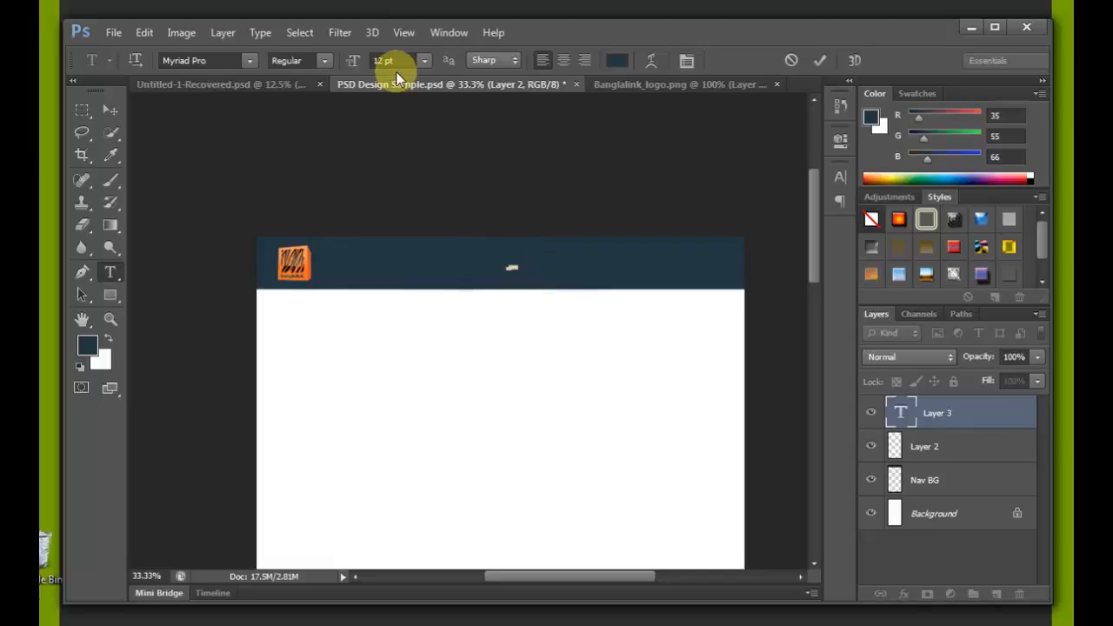
{"action": "left_click", "coordinate": [614, 61]}
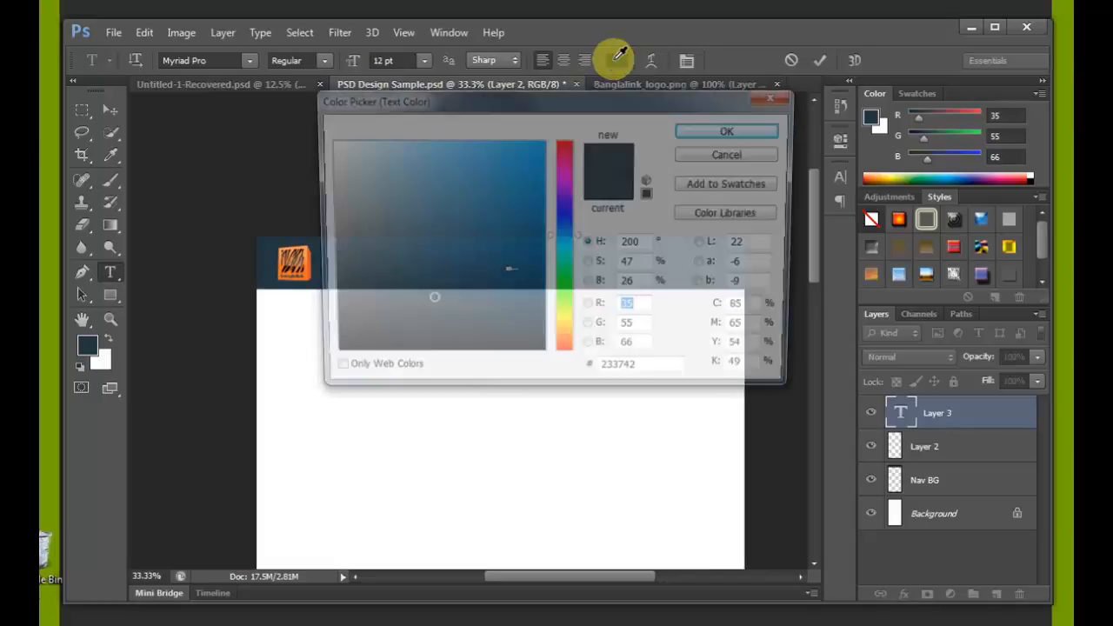
{"action": "left_click", "coordinate": [326, 141]}
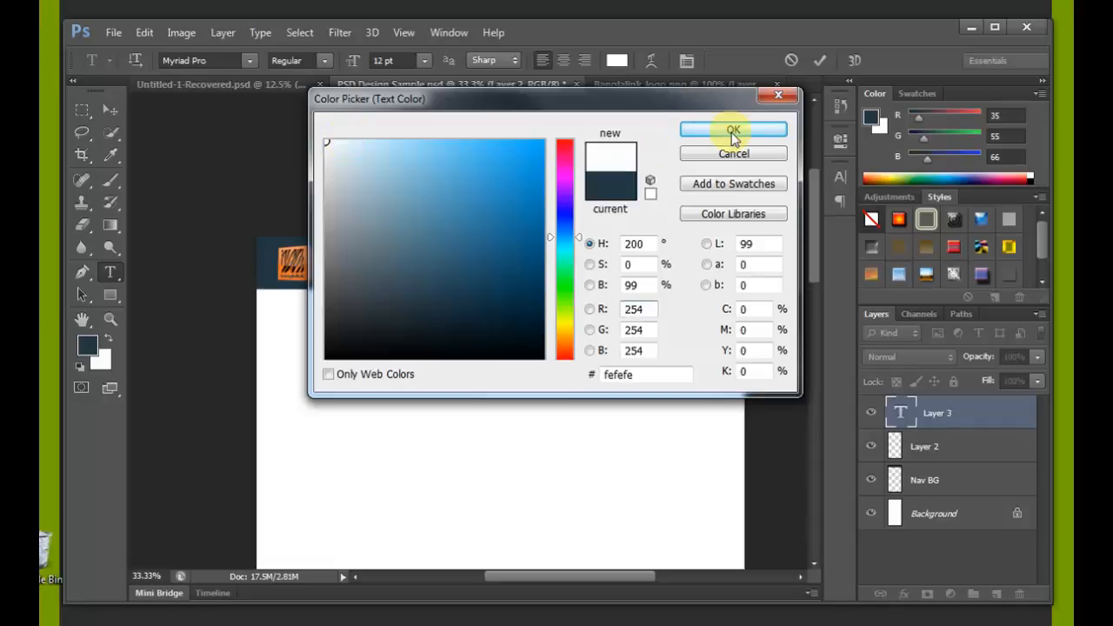
{"action": "double_click", "coordinate": [644, 374]}
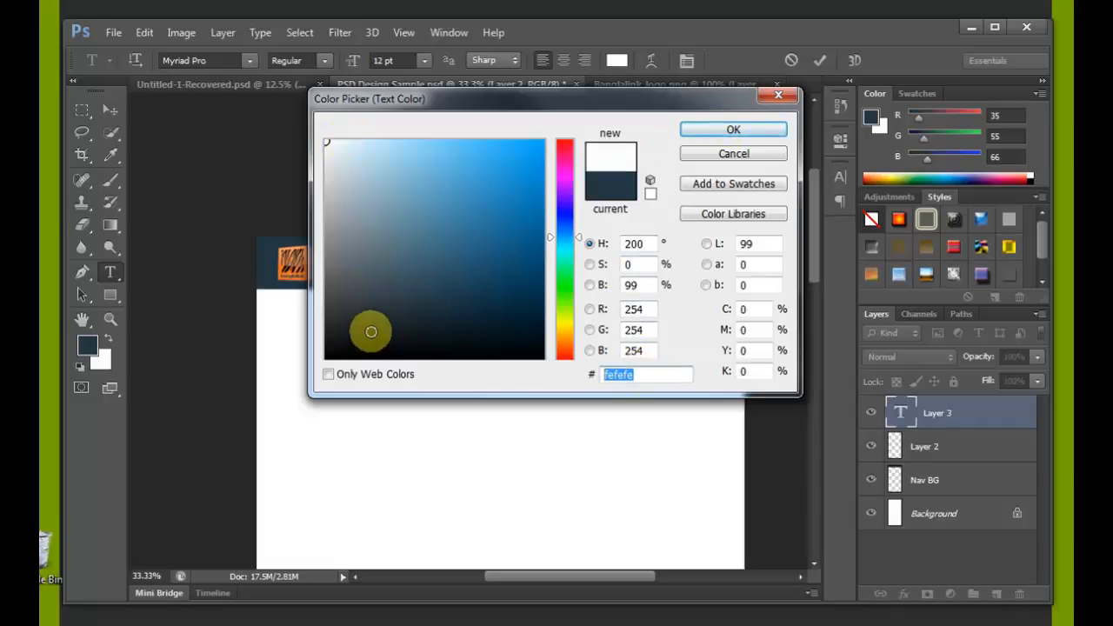
{"action": "type", "text": "fff"}
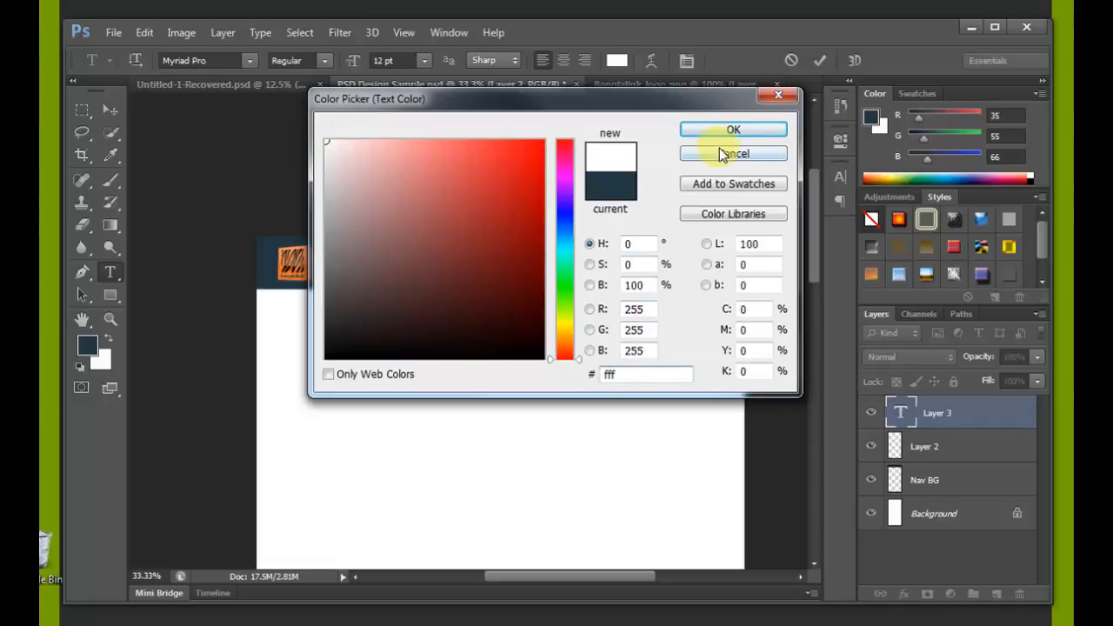
{"action": "left_click", "coordinate": [718, 137]}
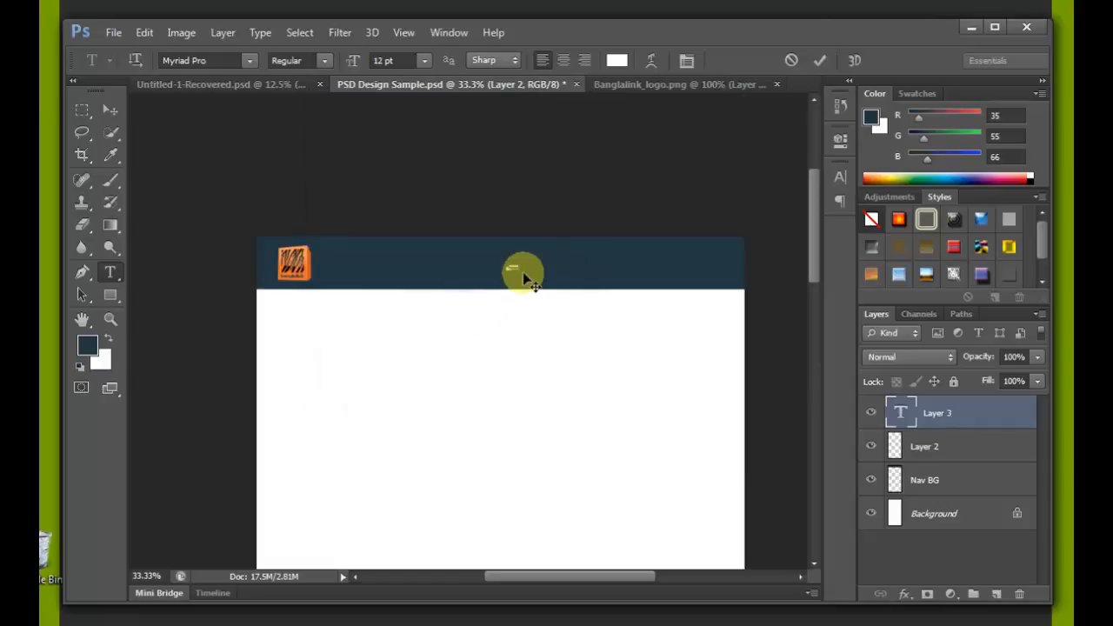
Set the "Home" text's size to 30 pt and commit the text
{"action": "left_click", "coordinate": [425, 61]}
{"action": "left_click", "coordinate": [411, 276]}
{"action": "left_click", "coordinate": [817, 61]}
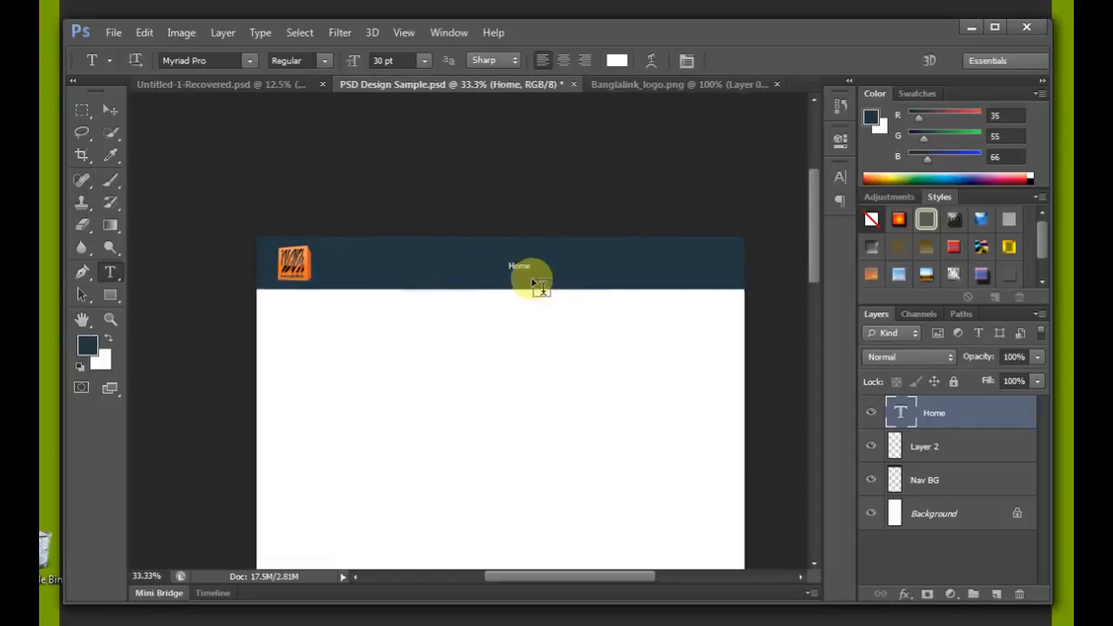
Move the "Home" text slightly left and up within the header bar and duplicate its layer three times
{"action": "left_click", "coordinate": [109, 109]}
{"action": "mouse_move", "coordinate": [520, 272]}
{"action": "left_mouse_down"}
{"action": "mouse_move", "coordinate": [502, 274]}
{"action": "mouse_move", "coordinate": [522, 279]}
{"action": "mouse_move", "coordinate": [511, 268]}
{"action": "left_mouse_up"}
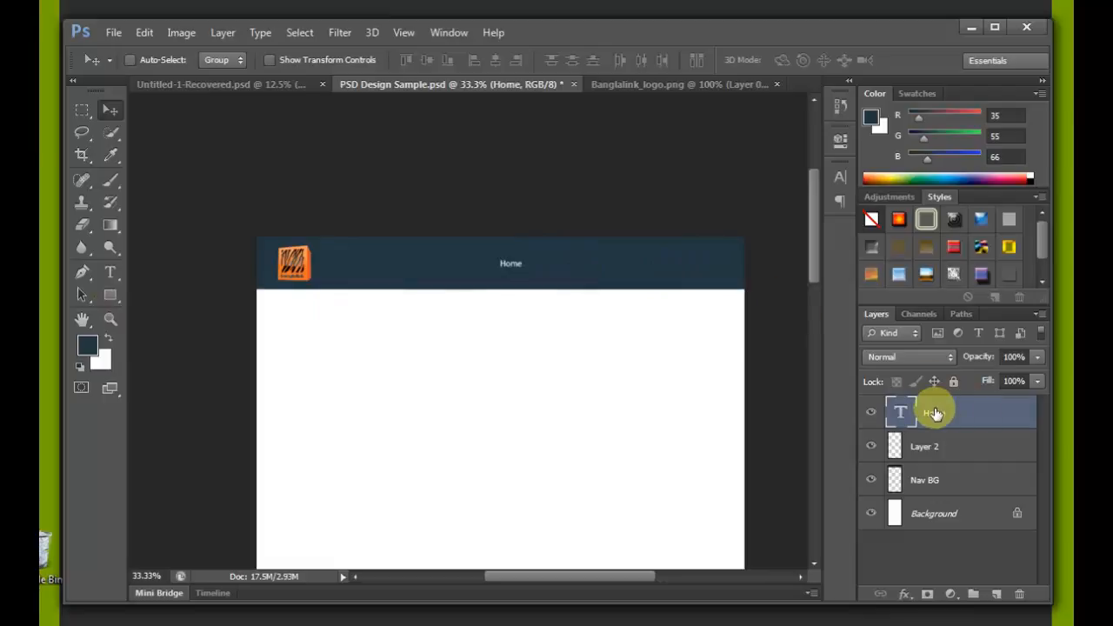
{"action": "left_click_drag", "start_coordinate": [925, 418], "coordinate": [996, 595]}
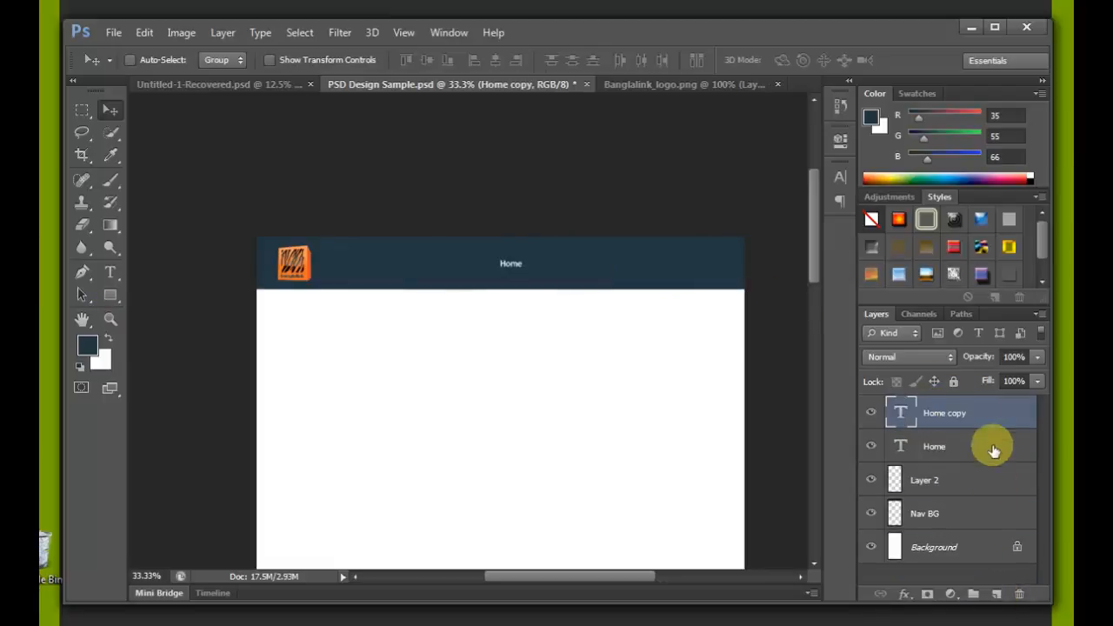
{"action": "left_click_drag", "start_coordinate": [946, 418], "coordinate": [997, 598]}
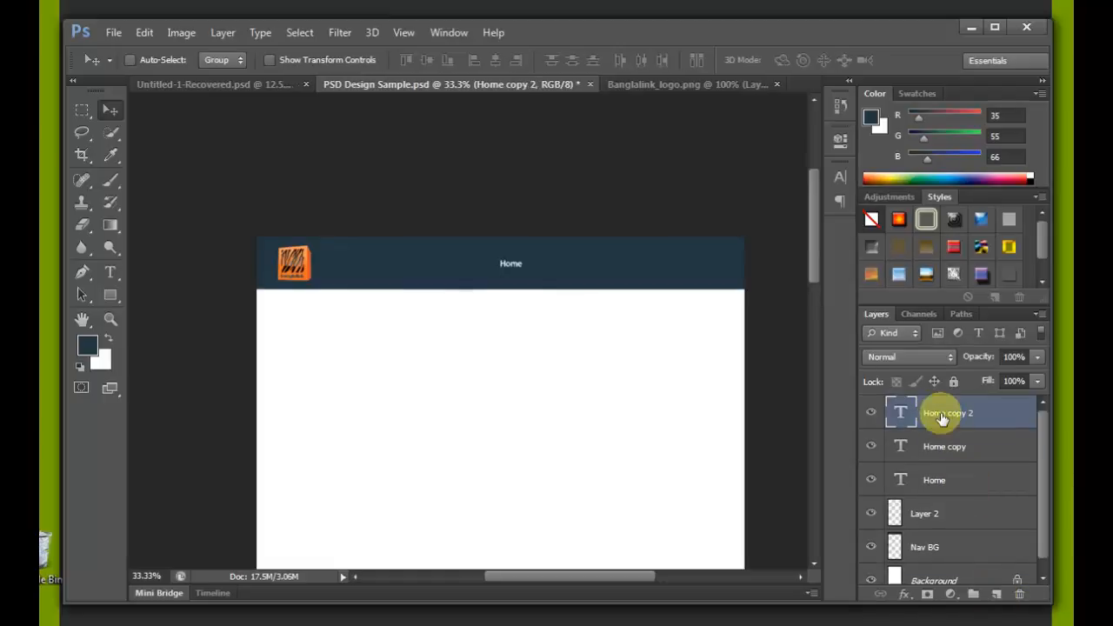
{"action": "left_click_drag", "start_coordinate": [939, 417], "coordinate": [998, 595]}
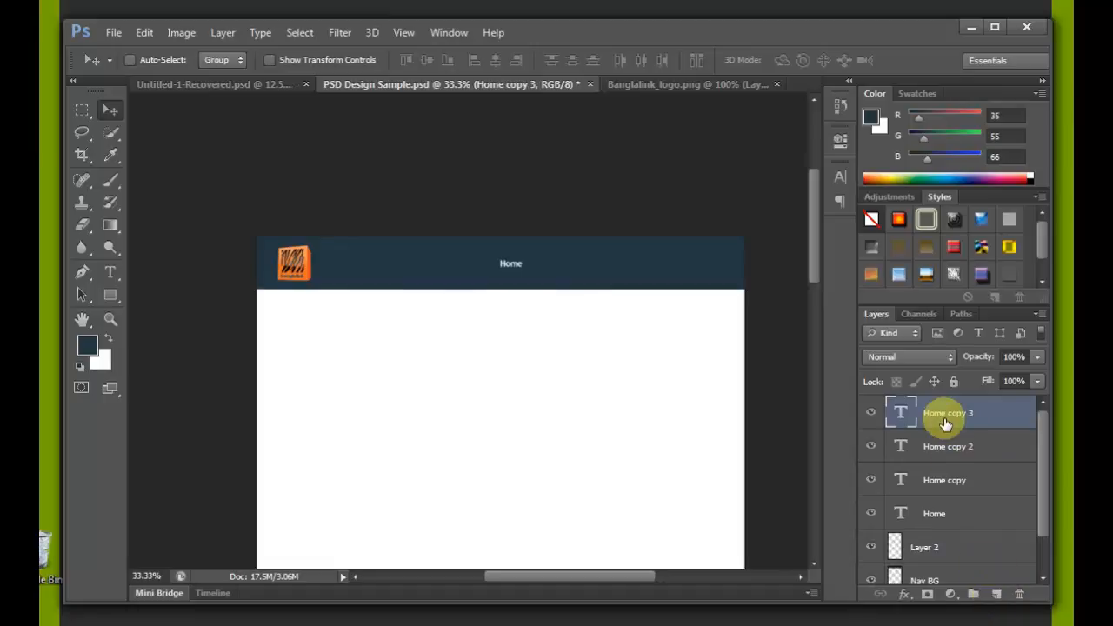
Move the first Home copy just to the right of the original "Home" text in the header bar
{"action": "left_click", "coordinate": [957, 486]}
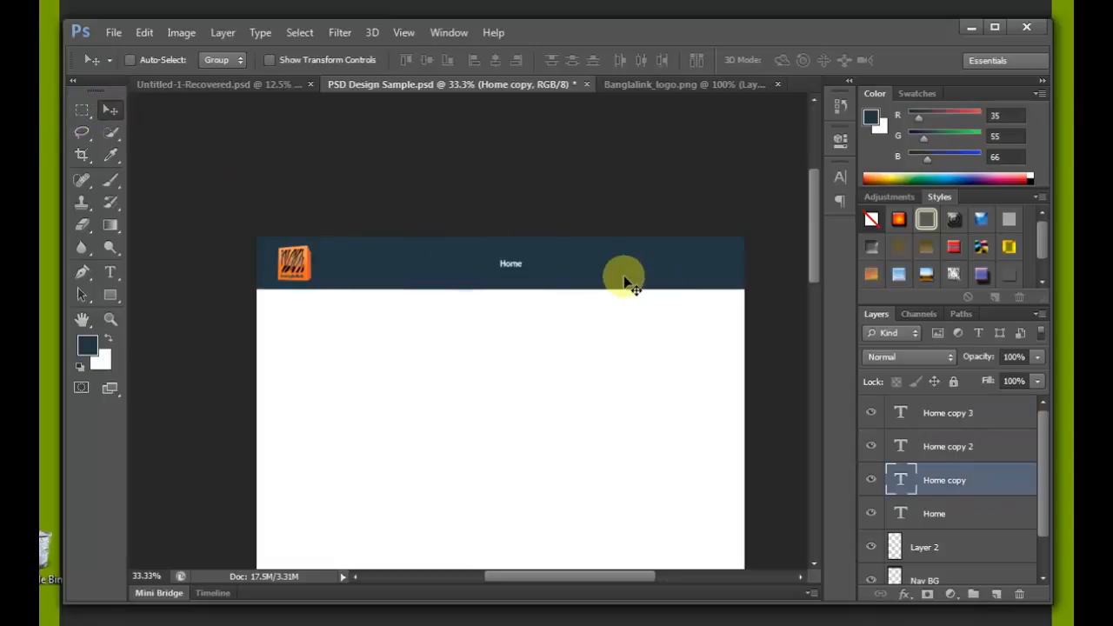
{"action": "left_click_drag", "start_coordinate": [508, 270], "coordinate": [546, 272]}
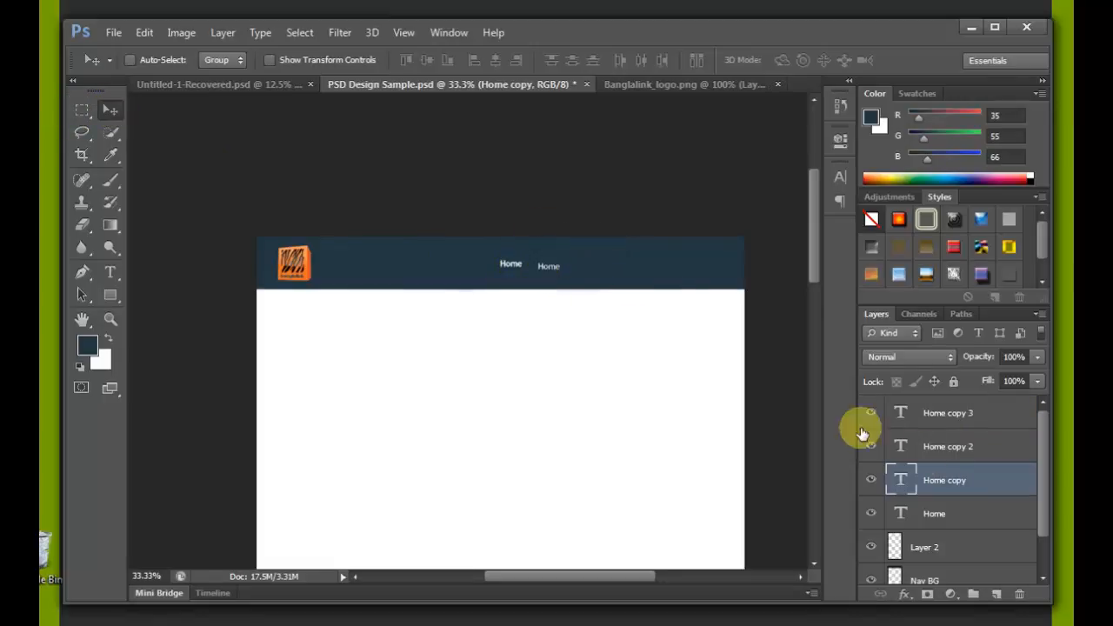
Toggle the visibility of the first Home copy and the logo layer to check which element each one holds
{"action": "left_click", "coordinate": [871, 484]}
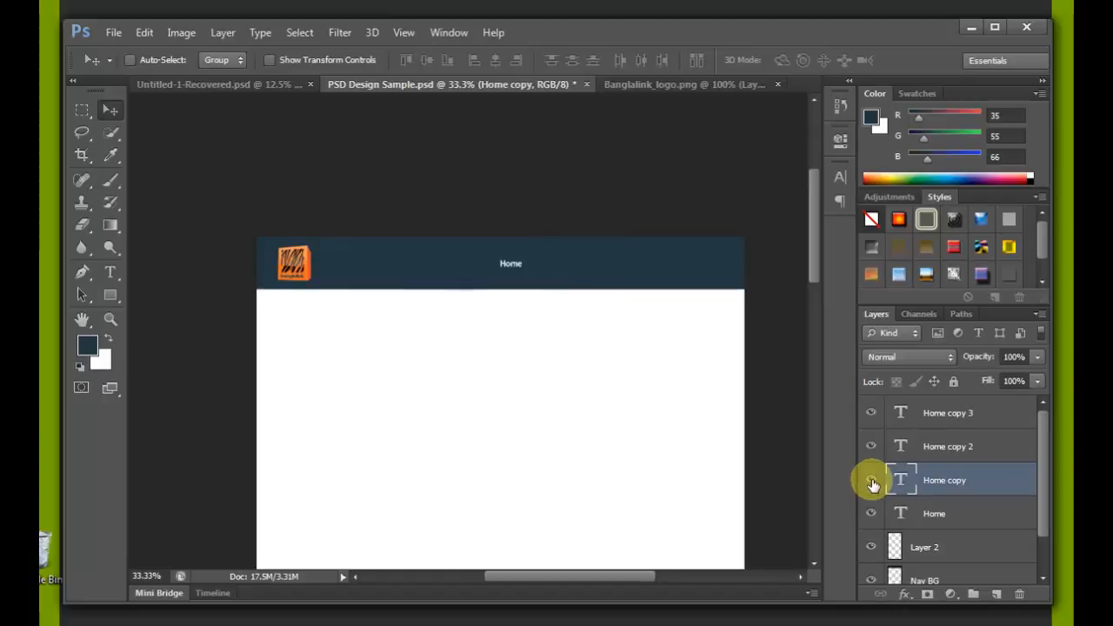
{"action": "left_click", "coordinate": [870, 481]}
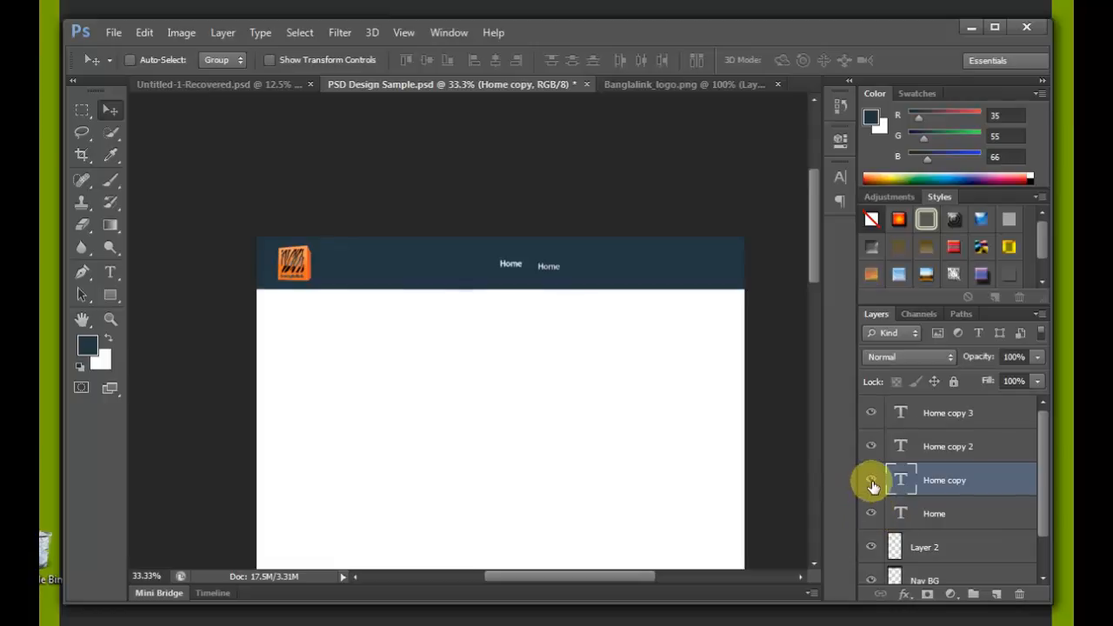
{"action": "left_click", "coordinate": [872, 483]}
{"action": "left_click", "coordinate": [872, 483]}
{"action": "left_click", "coordinate": [872, 551]}
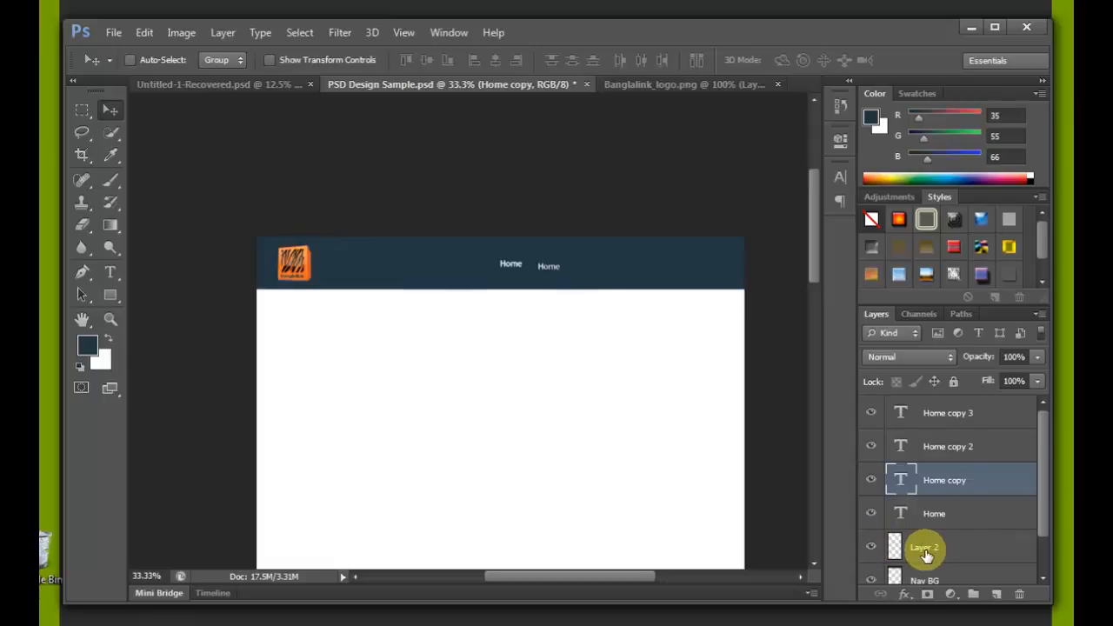
Rename the logo layer, Layer 2, as BL Logo
{"action": "double_click", "coordinate": [924, 547]}
{"action": "type", "text": "BL Logo"}
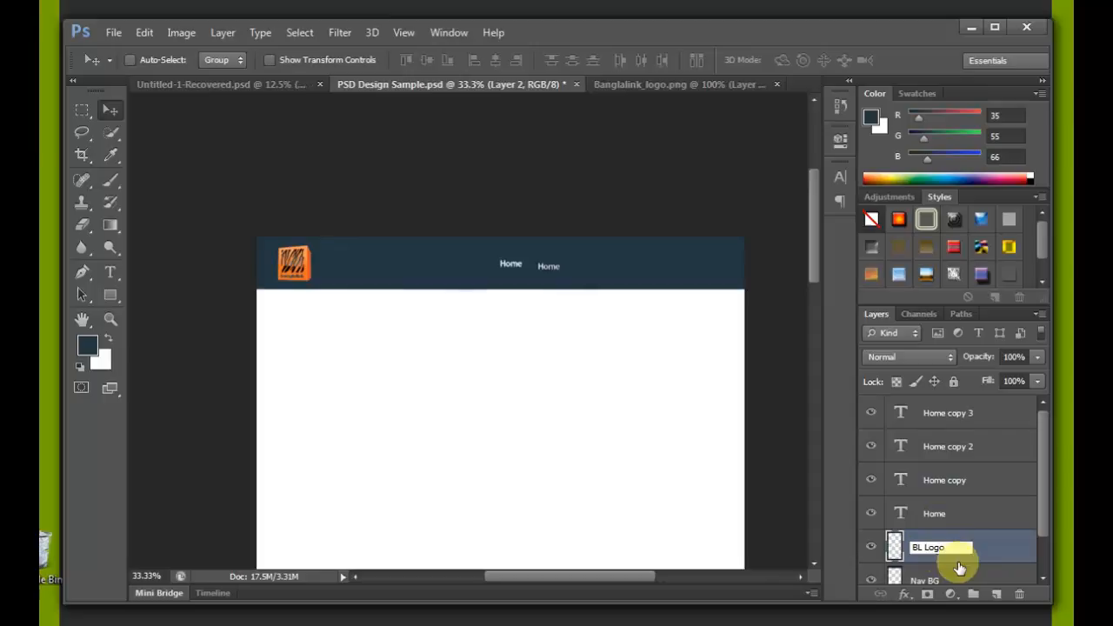
{"action": "left_click", "coordinate": [949, 489]}
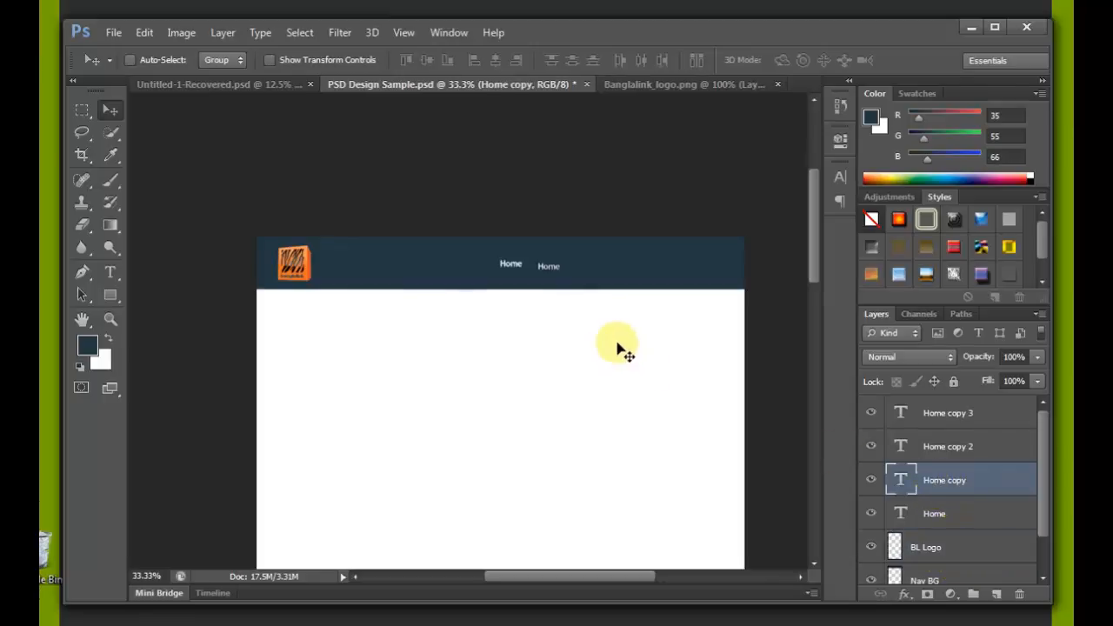
{"action": "key", "text": "t"}
{"action": "left_click", "coordinate": [547, 261]}
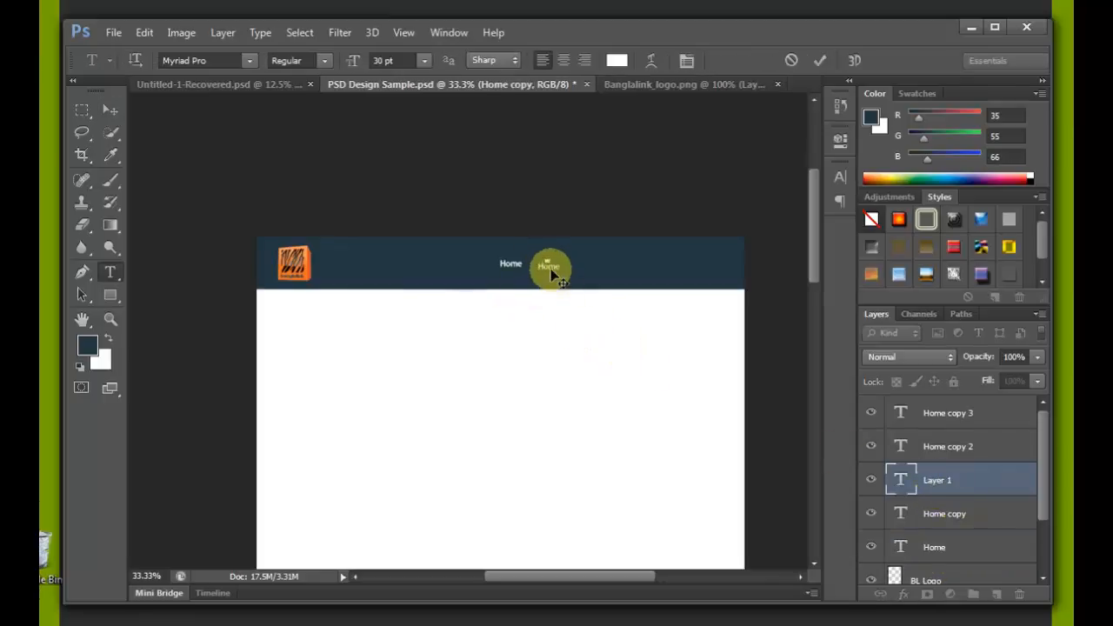
{"action": "left_click", "coordinate": [791, 60]}
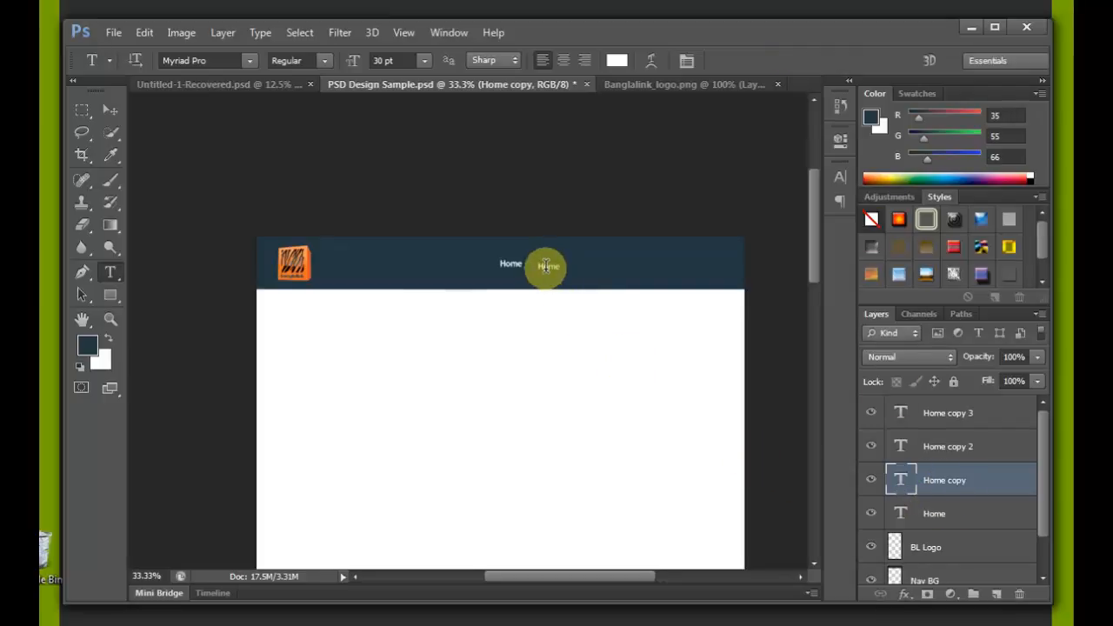
Replace the wording of the first Home copy with "Corporate"
{"action": "key", "text": "ctrl+plus"}
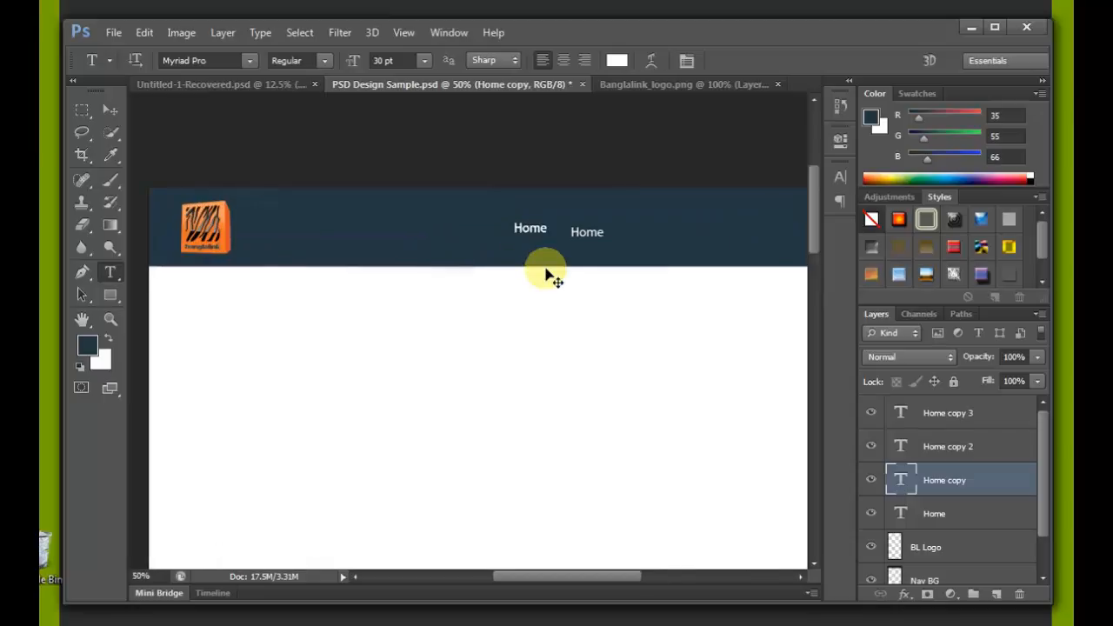
{"action": "key", "text": "ctrl+plus"}
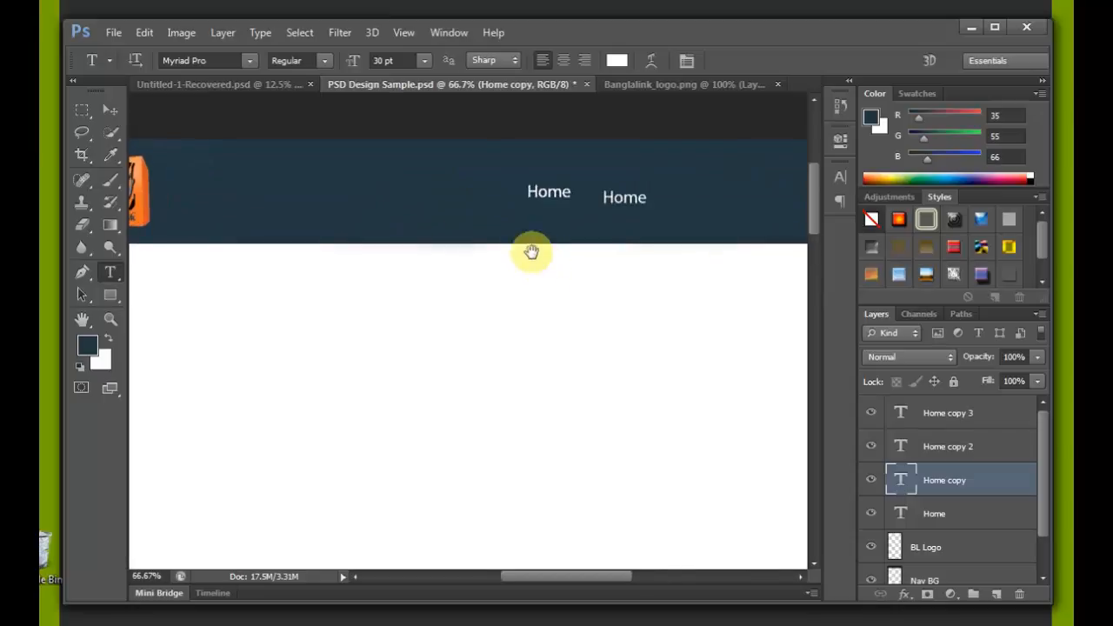
{"action": "left_click_drag", "start_coordinate": [531, 251], "coordinate": [348, 365]}
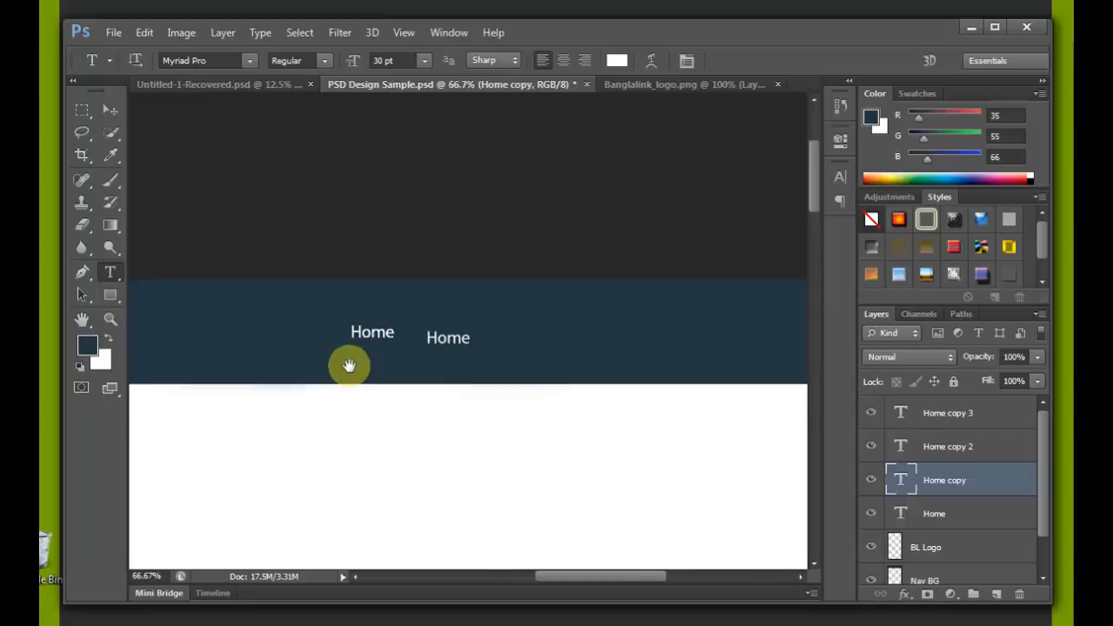
{"action": "left_click", "coordinate": [442, 341]}
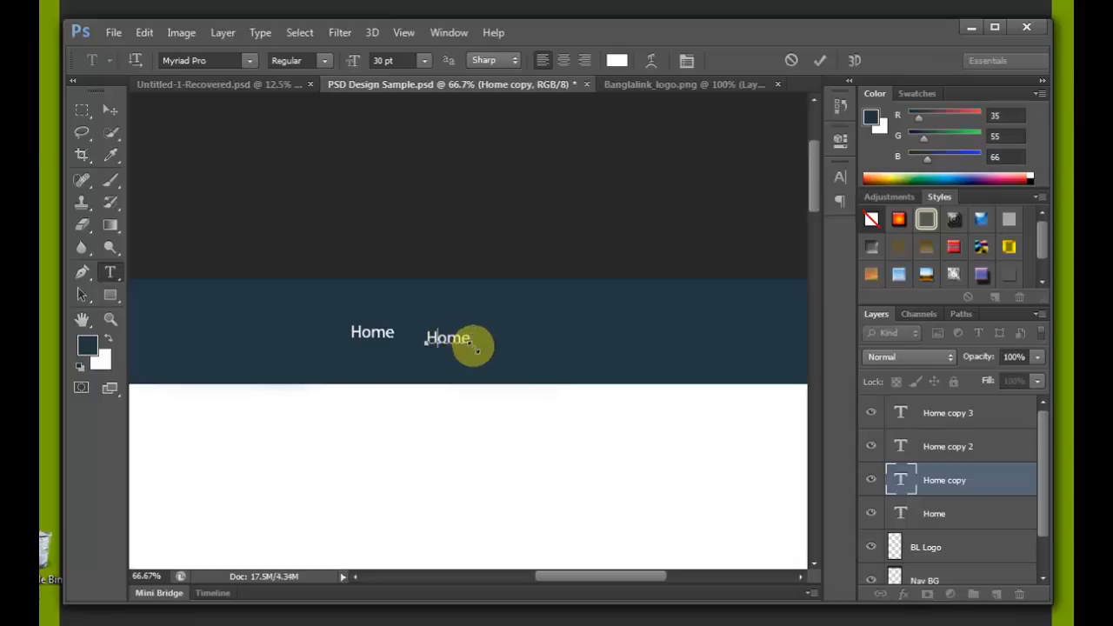
{"action": "double_click", "coordinate": [476, 344]}
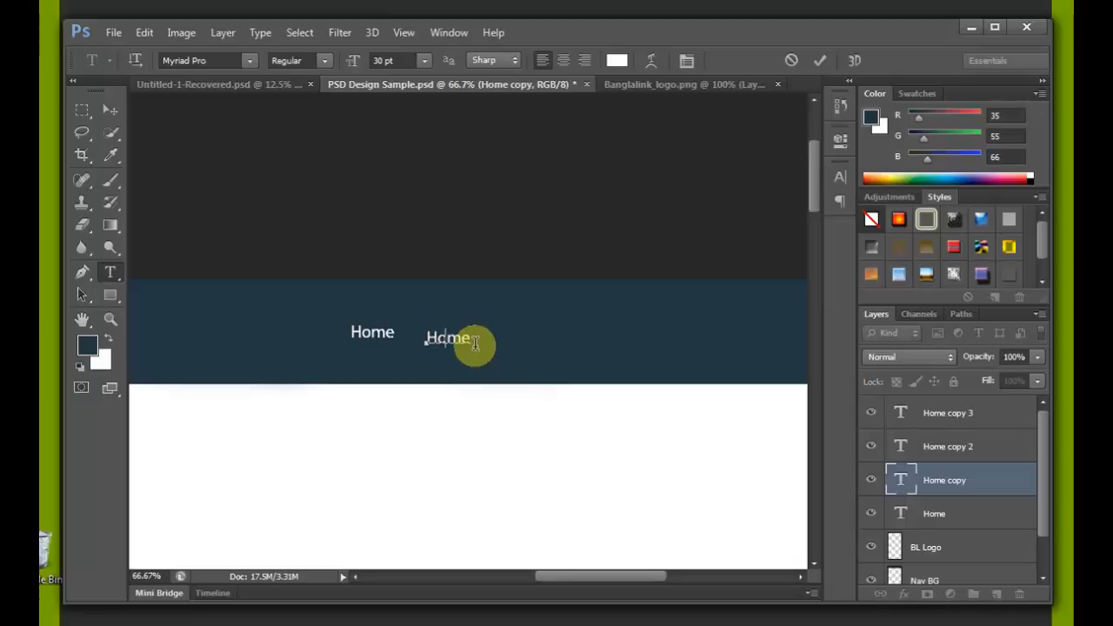
{"action": "type", "text": "Cor"}
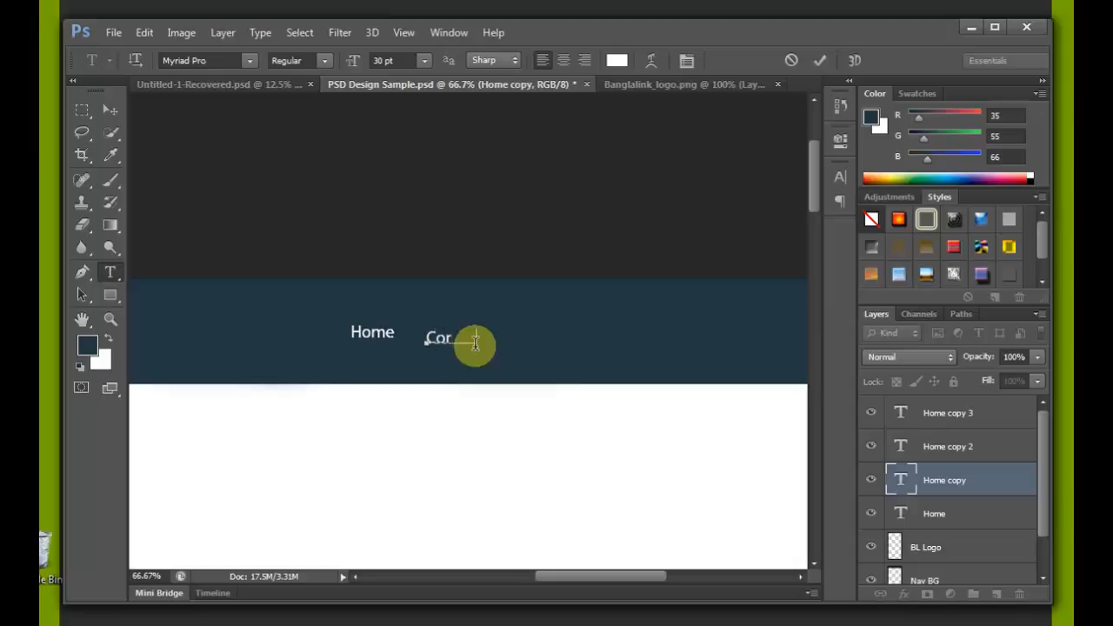
{"action": "type", "text": "porate"}
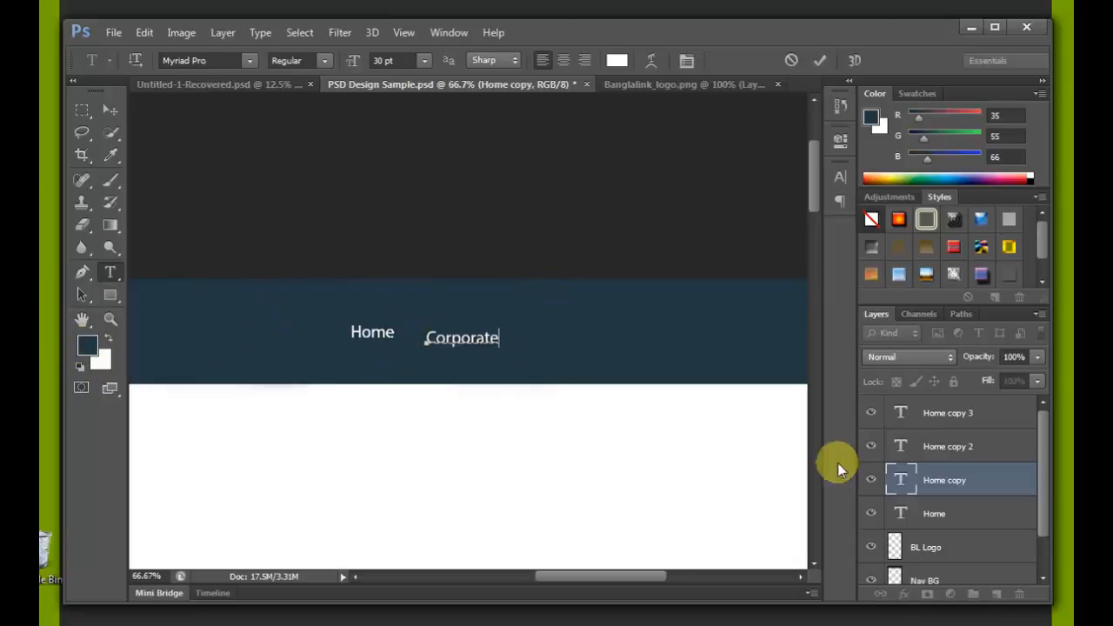
Move the second Home copy to the right of "Corporate" and change its text to "Industries"
{"action": "left_click", "coordinate": [967, 447]}
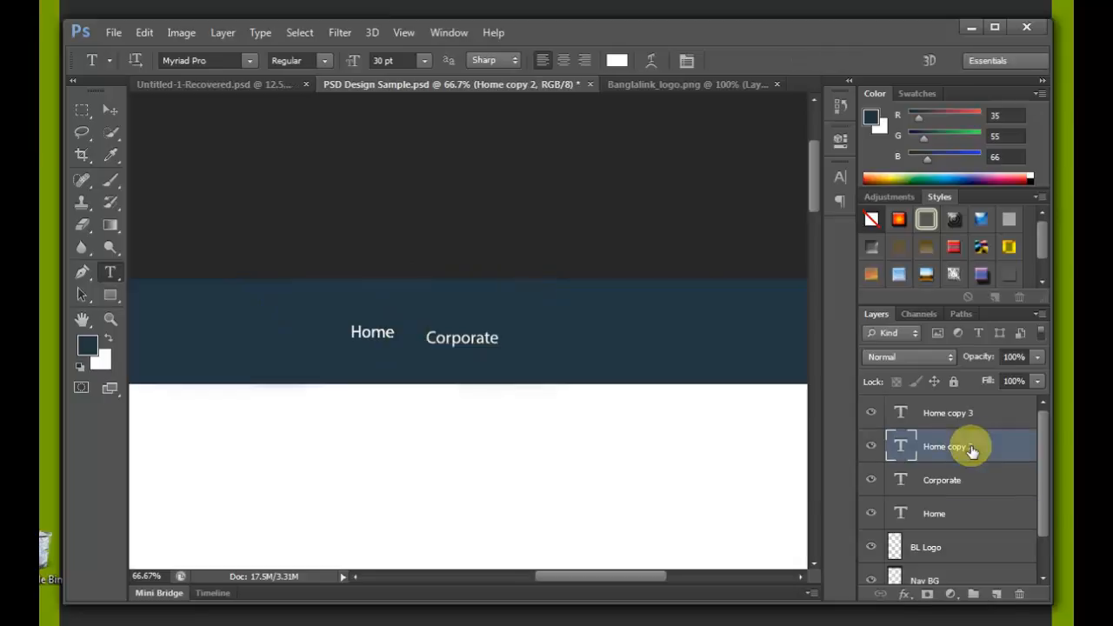
{"action": "left_click", "coordinate": [110, 110]}
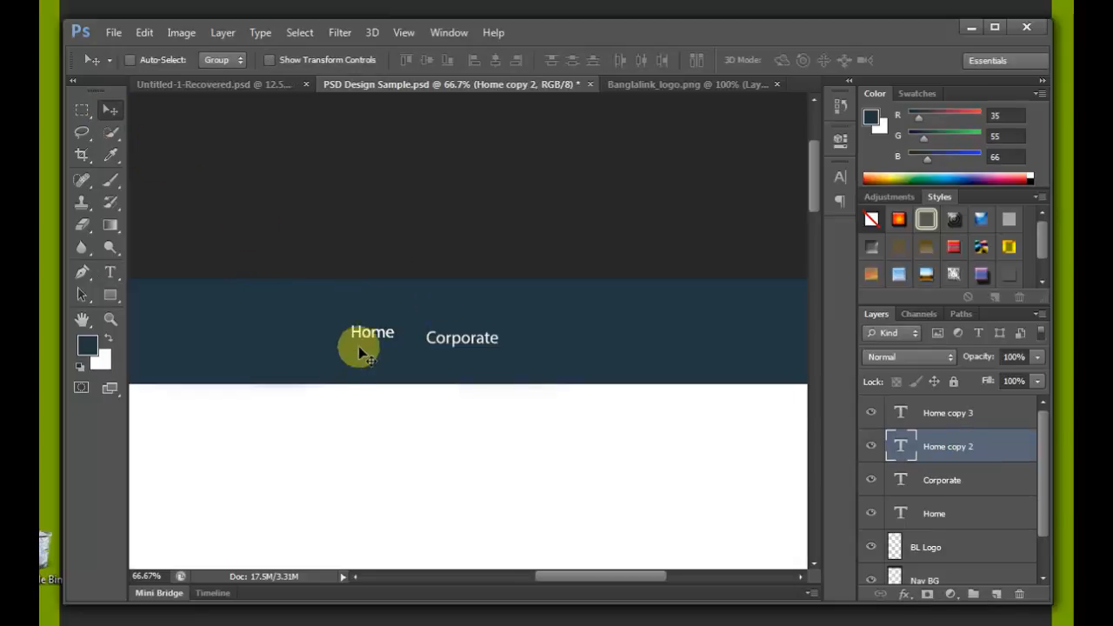
{"action": "left_click_drag", "start_coordinate": [359, 348], "coordinate": [557, 347]}
{"action": "key", "text": "t"}
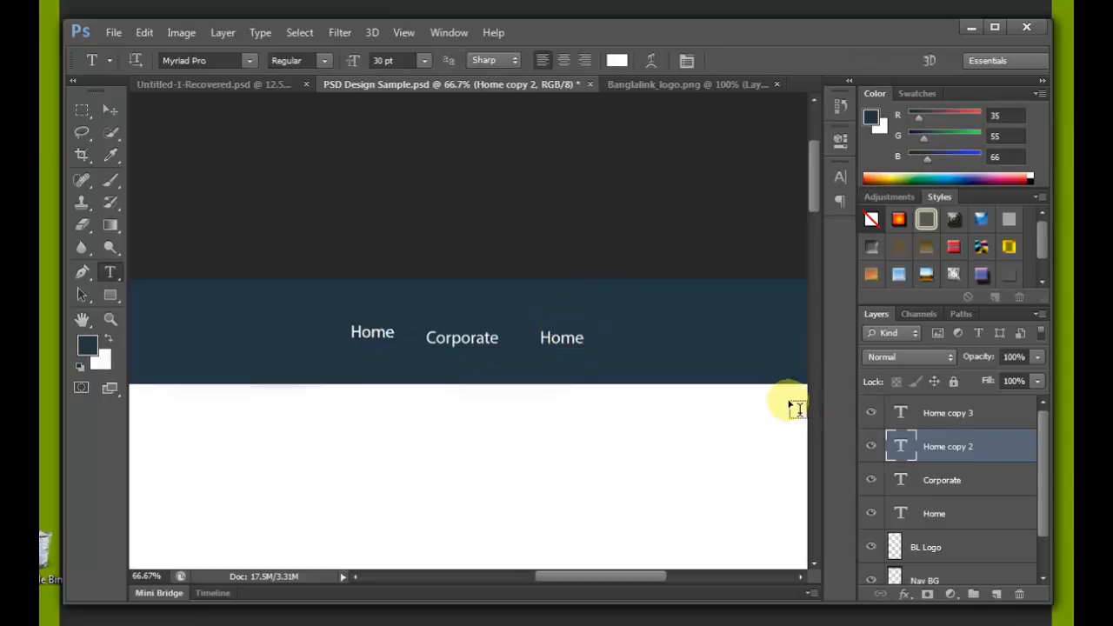
{"action": "left_click", "coordinate": [576, 339]}
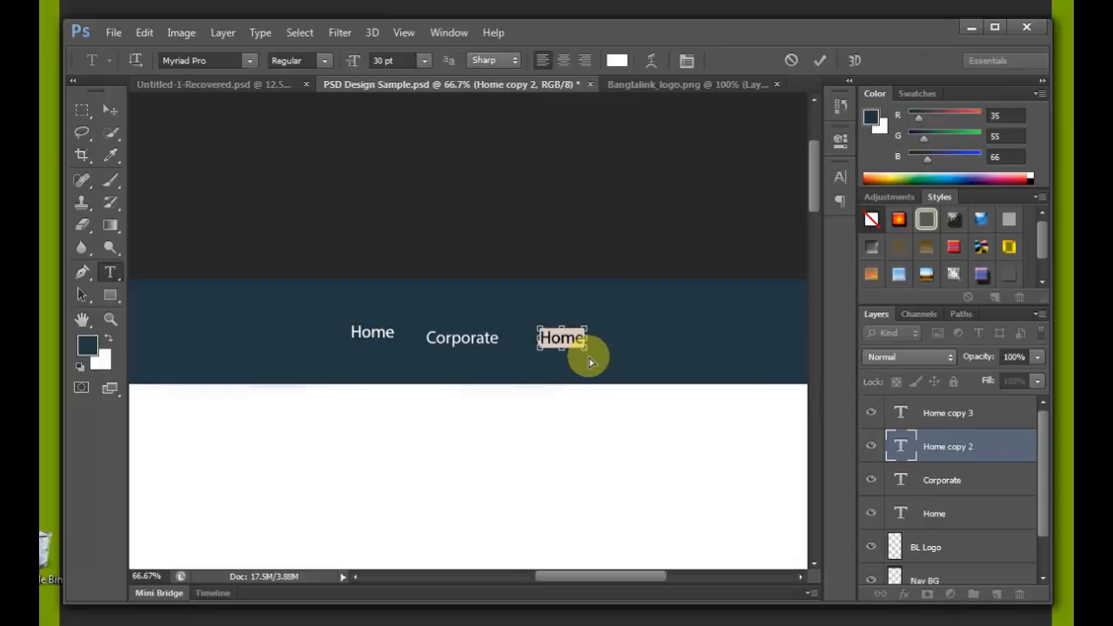
{"action": "type", "text": "Pro"}
{"action": "type", "text": "ustries"}
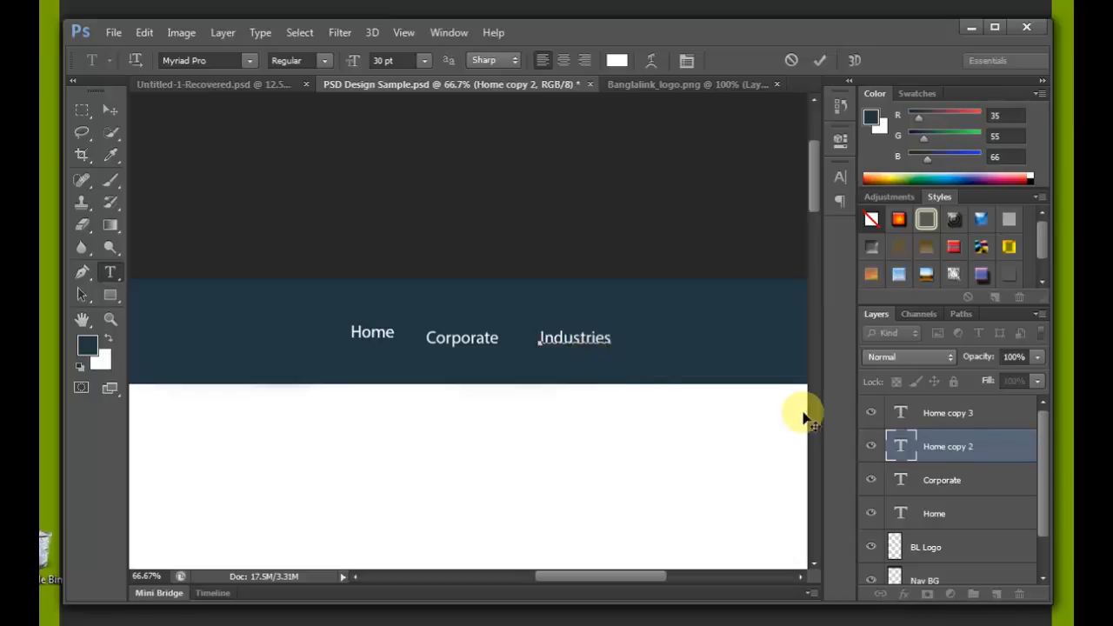
Move the third Home copy to the right of "Industries", change its text to "Contact" and commit it
{"action": "left_click", "coordinate": [961, 421]}
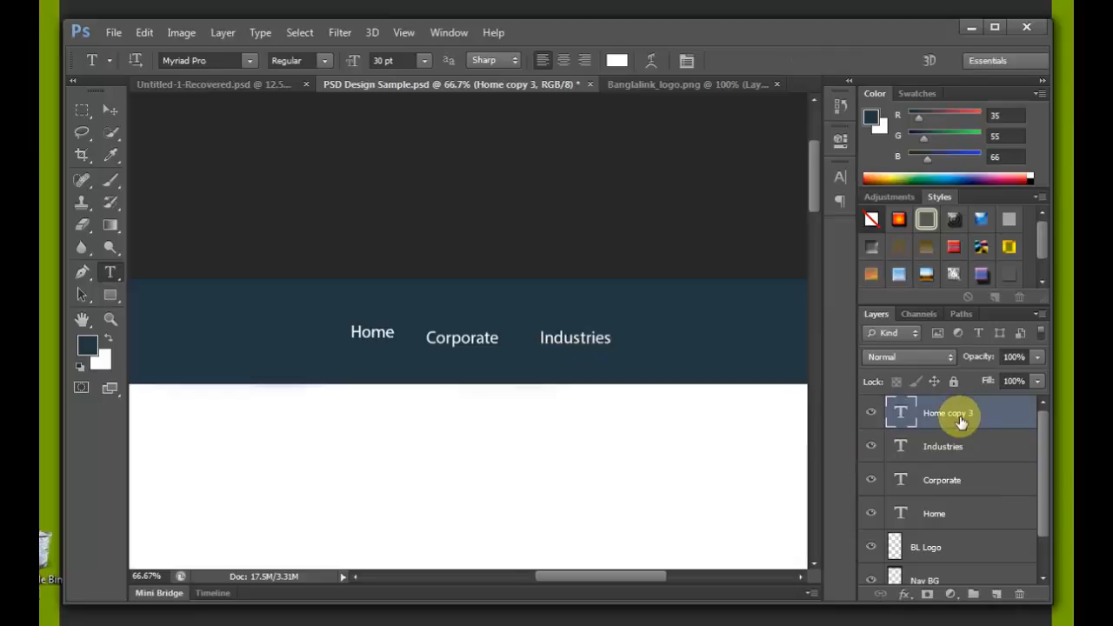
{"action": "left_click", "coordinate": [102, 114]}
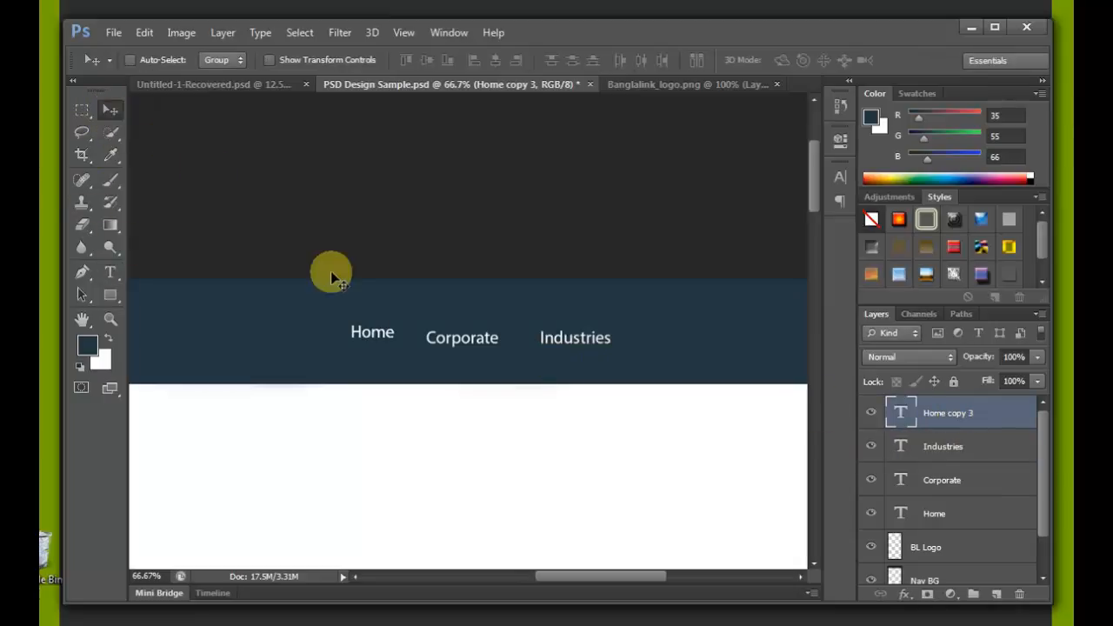
{"action": "left_click_drag", "start_coordinate": [372, 330], "coordinate": [683, 335]}
{"action": "key", "text": "t"}
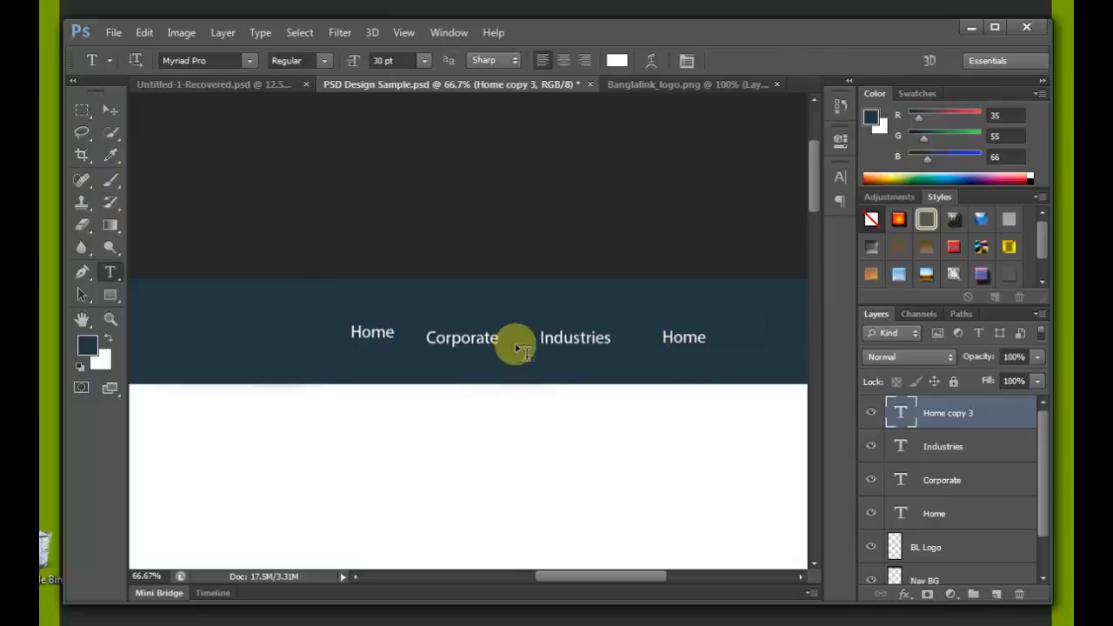
{"action": "left_click", "coordinate": [684, 339]}
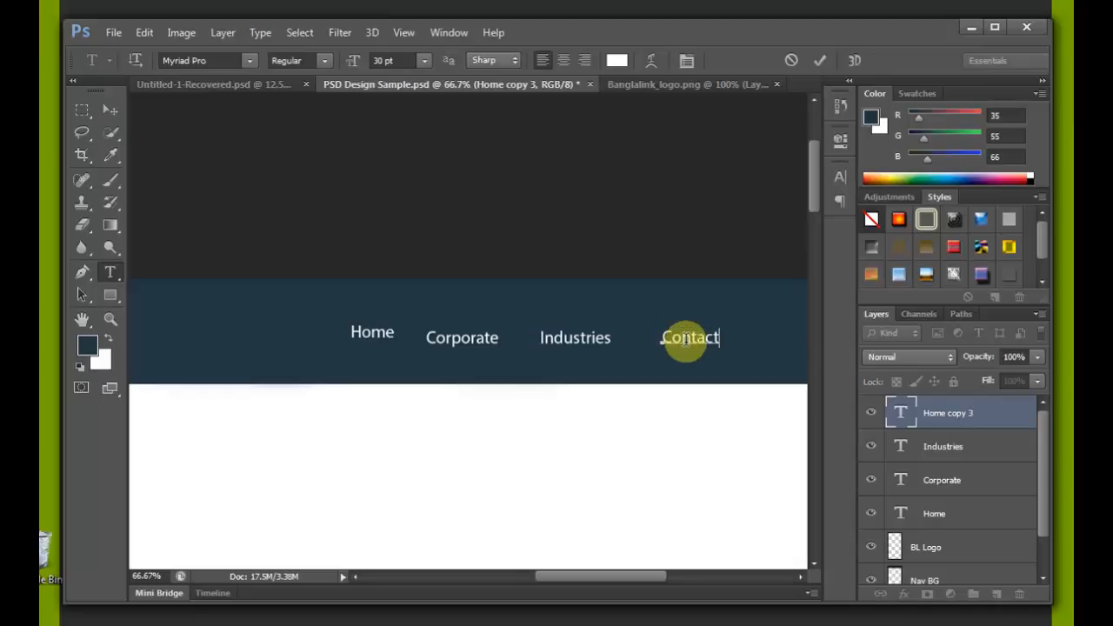
{"action": "left_click", "coordinate": [820, 65]}
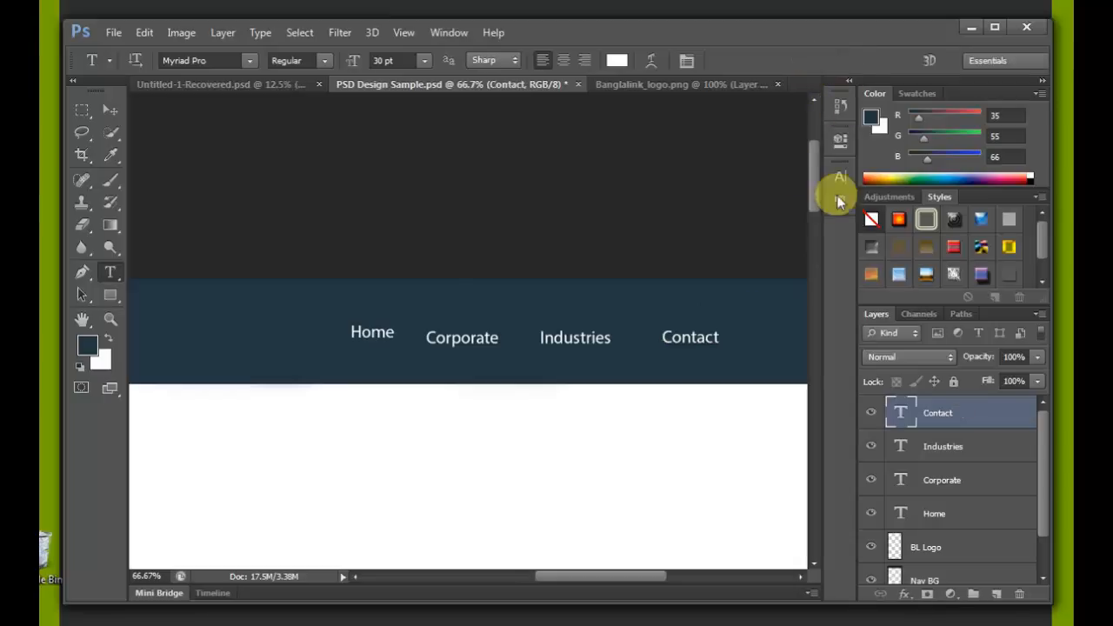
Shift the "Home" and "Corporate" texts right and slightly down in the header bar so they sit level with each other
{"action": "key", "text": "ctrl+minus"}
{"action": "key", "text": "ctrl+minus"}
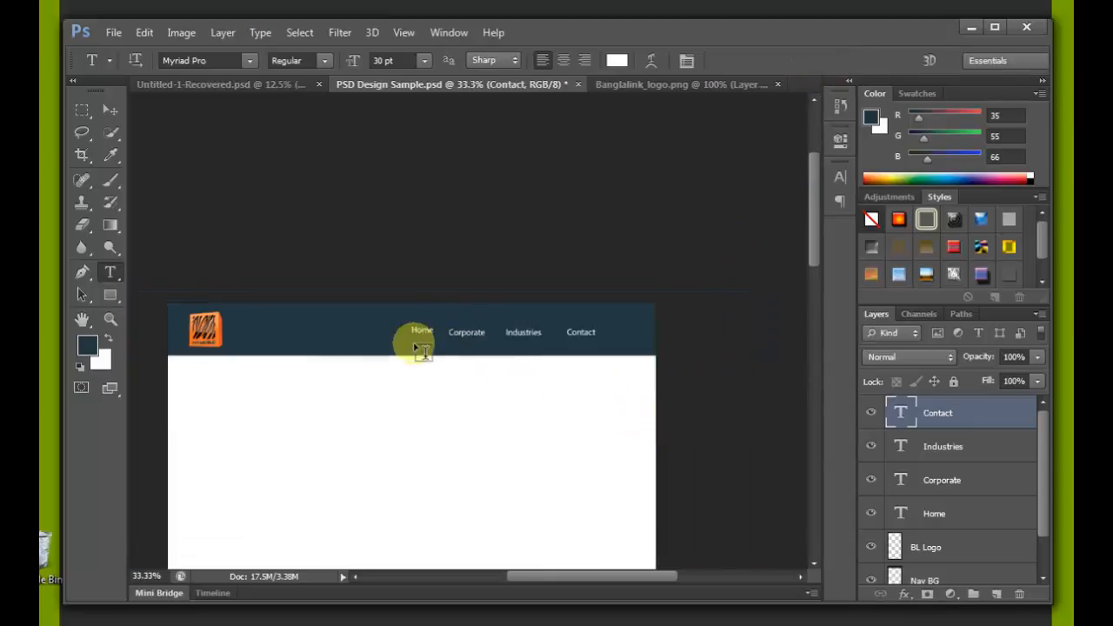
{"action": "left_click", "coordinate": [929, 512]}
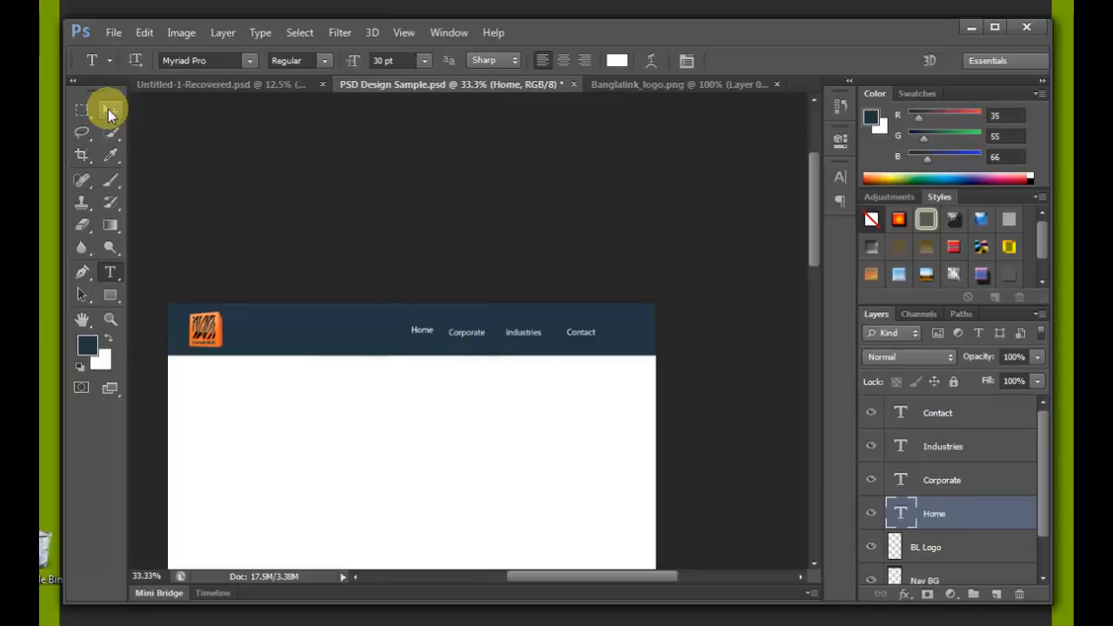
{"action": "left_click", "coordinate": [110, 112]}
{"action": "left_click_drag", "start_coordinate": [422, 334], "coordinate": [529, 337]}
{"action": "left_click", "coordinate": [965, 480]}
Lower the "Industries" text to the level of "Corporate" and nudge it right to leave an even gap between them
{"action": "left_click", "coordinate": [957, 450]}
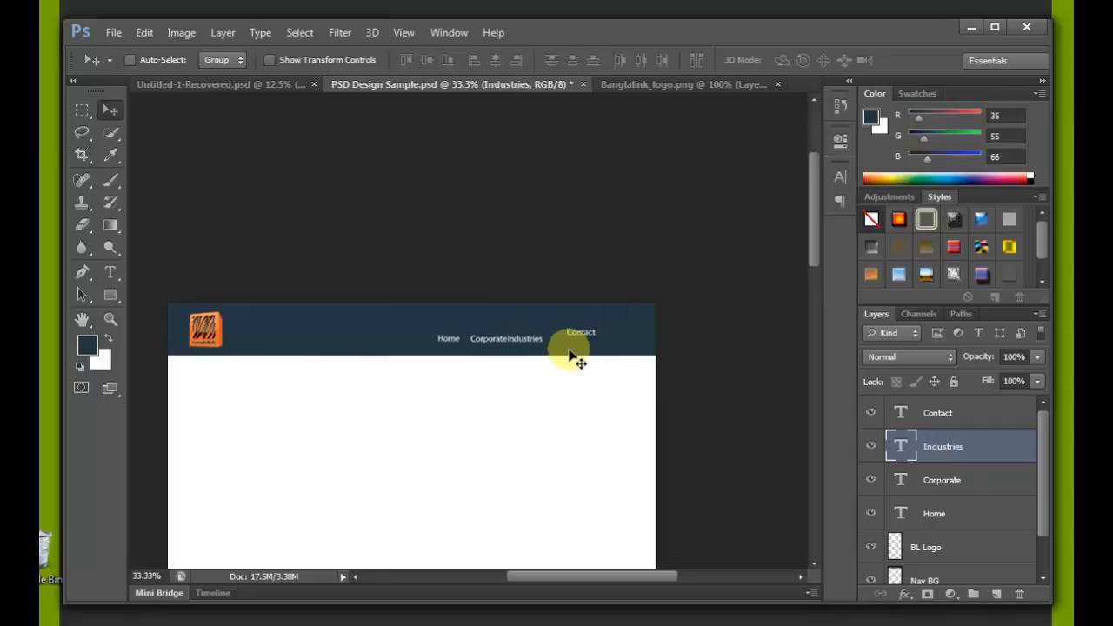
{"action": "key", "text": "Right"}
{"action": "key", "text": "Right"}
{"action": "key", "text": "Right"}
{"action": "key", "text": "Right"}
{"action": "key", "text": "Right"}
{"action": "key", "text": "Right"}
{"action": "key", "text": "Right"}
{"action": "key", "text": "Right"}
{"action": "key", "text": "Right"}
{"action": "key", "text": "Right"}
{"action": "key", "text": "Right"}
{"action": "key", "text": "Right"}
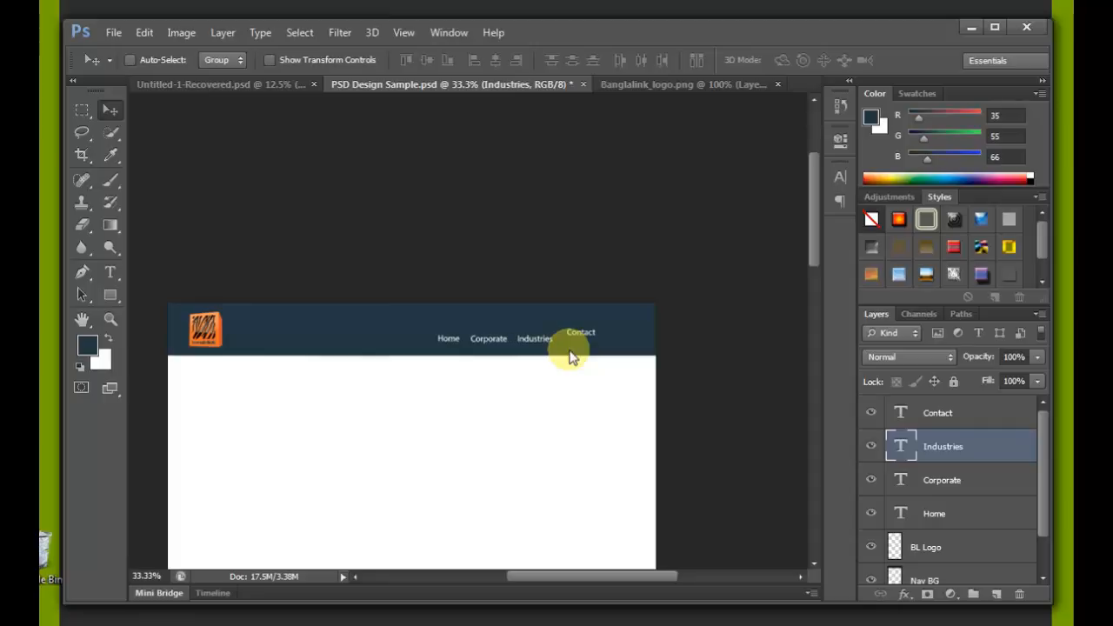
{"action": "key", "text": "Down"}
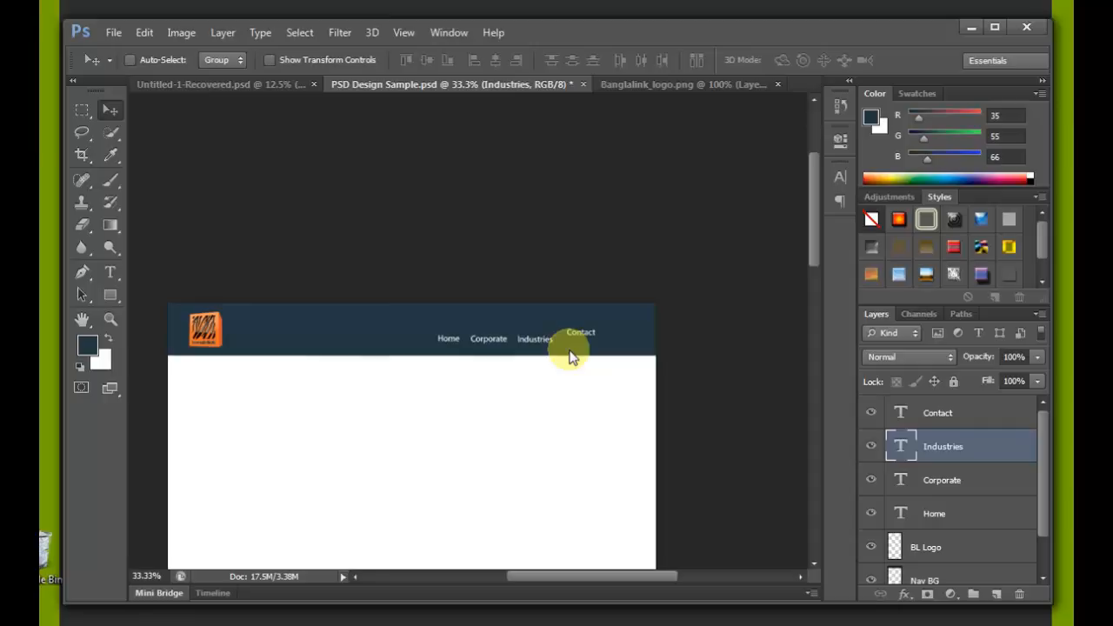
Lower the "Contact" text to the level of "Industries" and shift it slightly left in the header bar
{"action": "left_click", "coordinate": [937, 414]}
{"action": "left_click_drag", "start_coordinate": [589, 345], "coordinate": [586, 349]}
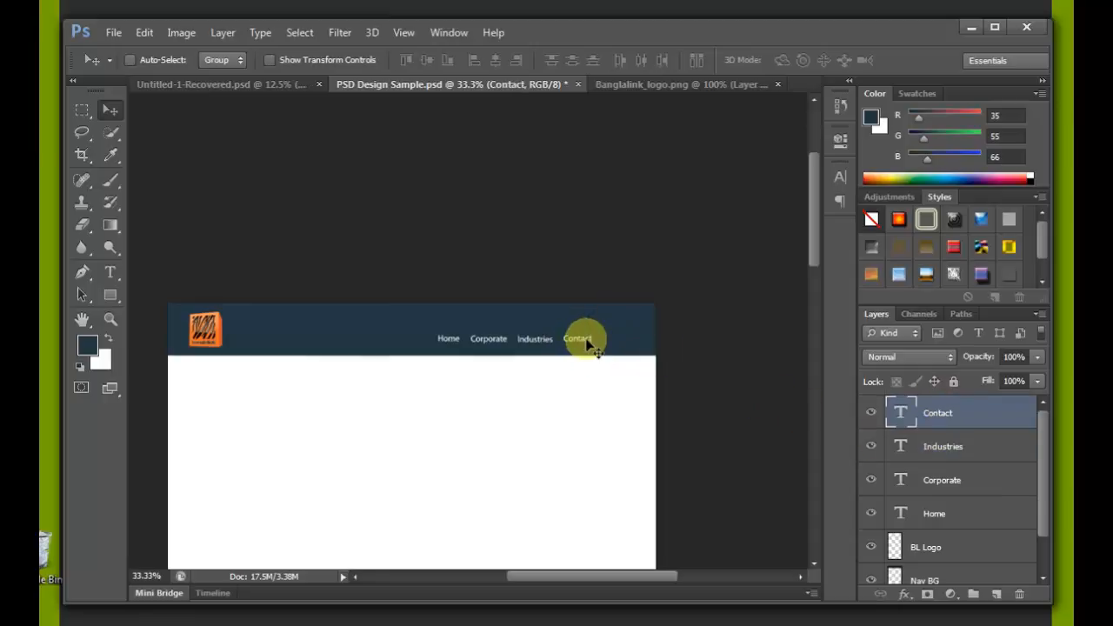
{"action": "key", "text": "Down"}
Move the "Home" text slightly right and down so it sits closer to "Corporate" on the same baseline
{"action": "key", "text": "ctrl+minus"}
{"action": "key", "text": "ctrl+minus"}
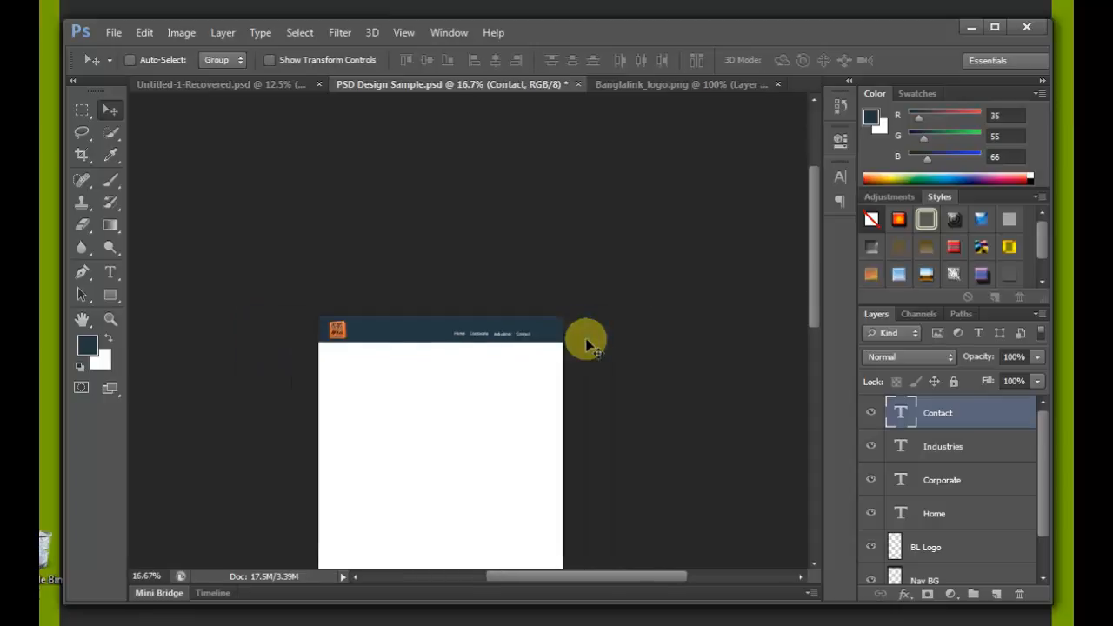
{"action": "key", "text": "ctrl+plus"}
{"action": "key", "text": "ctrl+plus"}
{"action": "key", "text": "ctrl+plus"}
{"action": "key", "text": "ctrl+plus"}
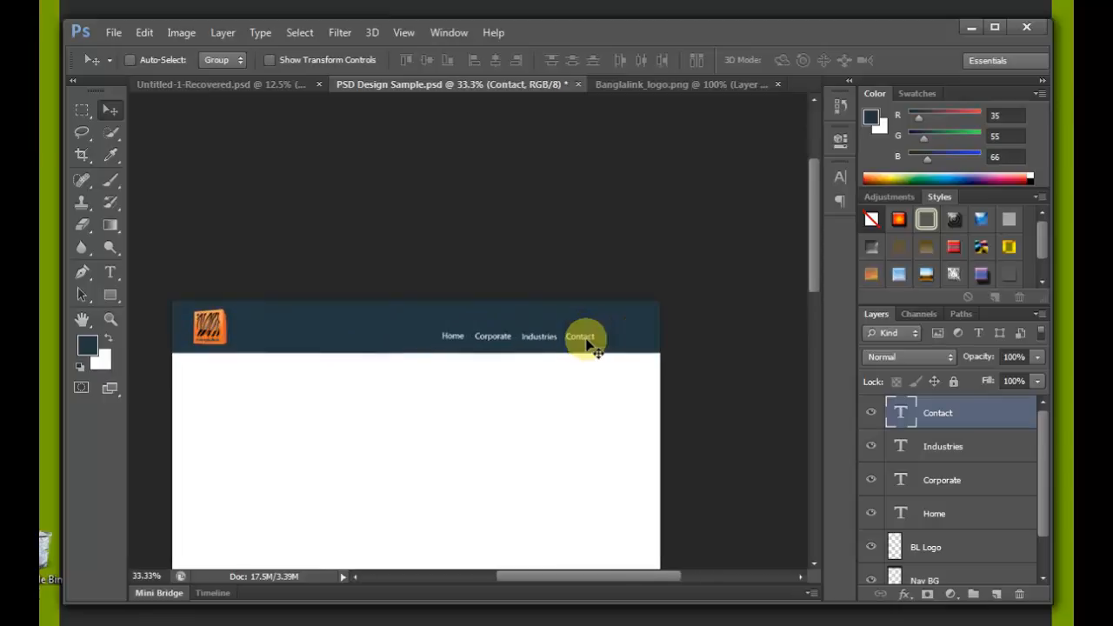
{"action": "key", "text": "ctrl+plus"}
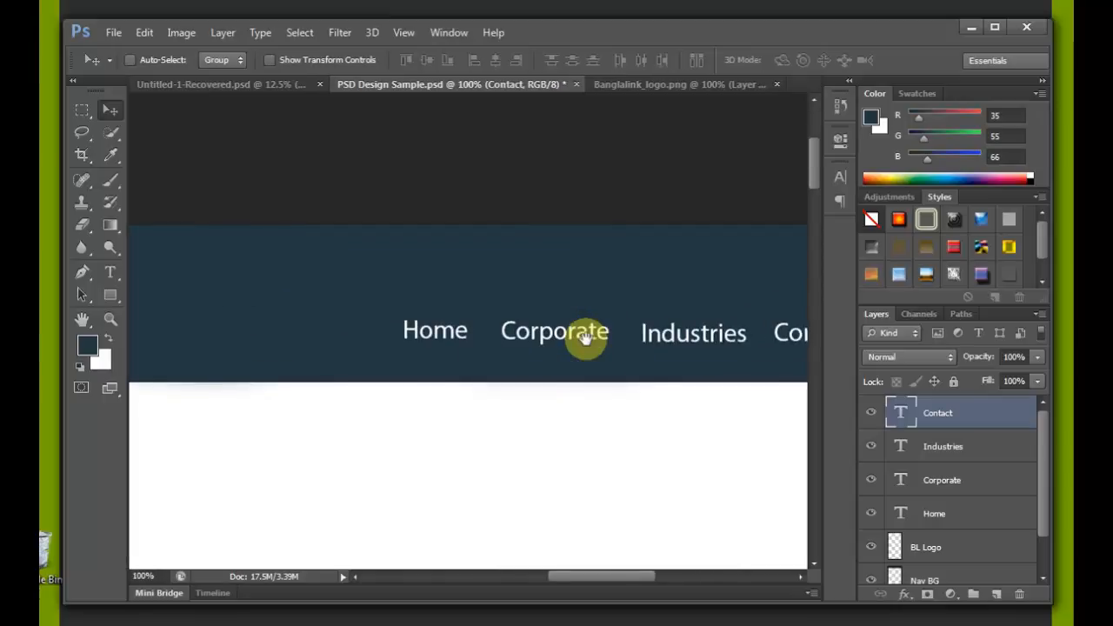
{"action": "left_click_drag", "start_coordinate": [600, 320], "coordinate": [437, 339]}
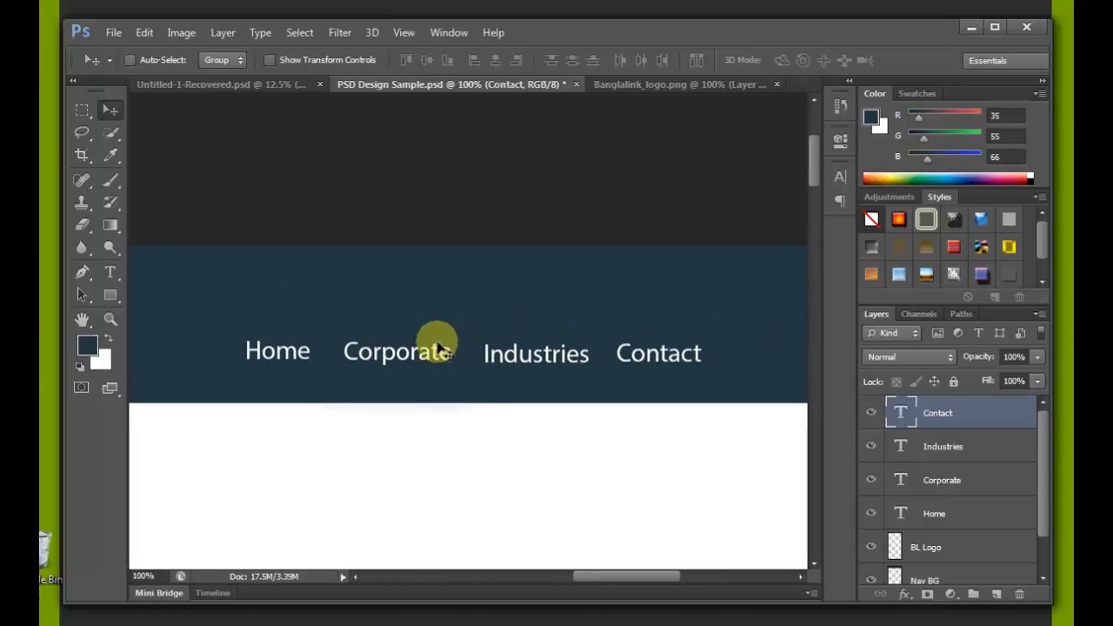
{"action": "left_click", "coordinate": [931, 512]}
{"action": "left_click_drag", "start_coordinate": [286, 350], "coordinate": [297, 355]}
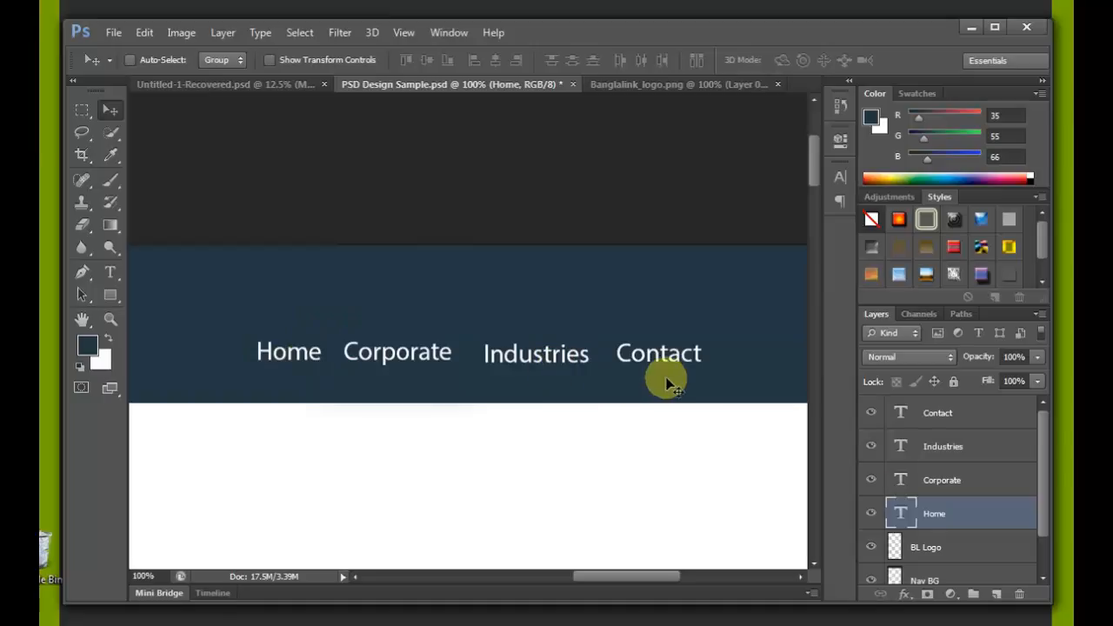
Shift "Industries" and "Contact" slightly left and up to match the baseline and spacing of "Home" and "Corporate"
{"action": "left_click", "coordinate": [948, 446]}
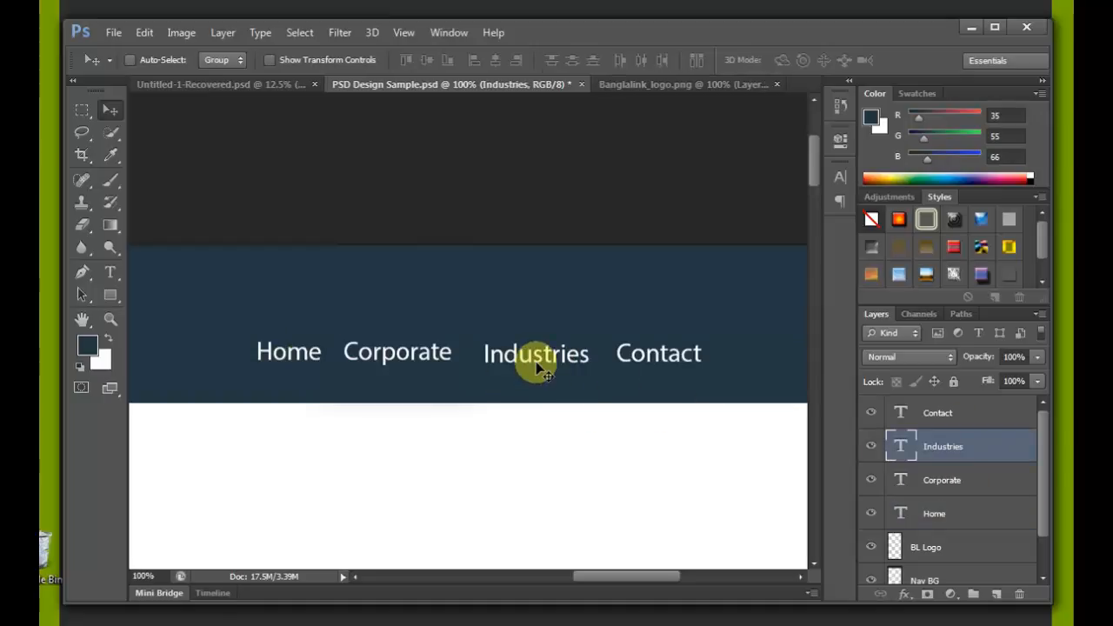
{"action": "left_click_drag", "start_coordinate": [538, 370], "coordinate": [530, 362]}
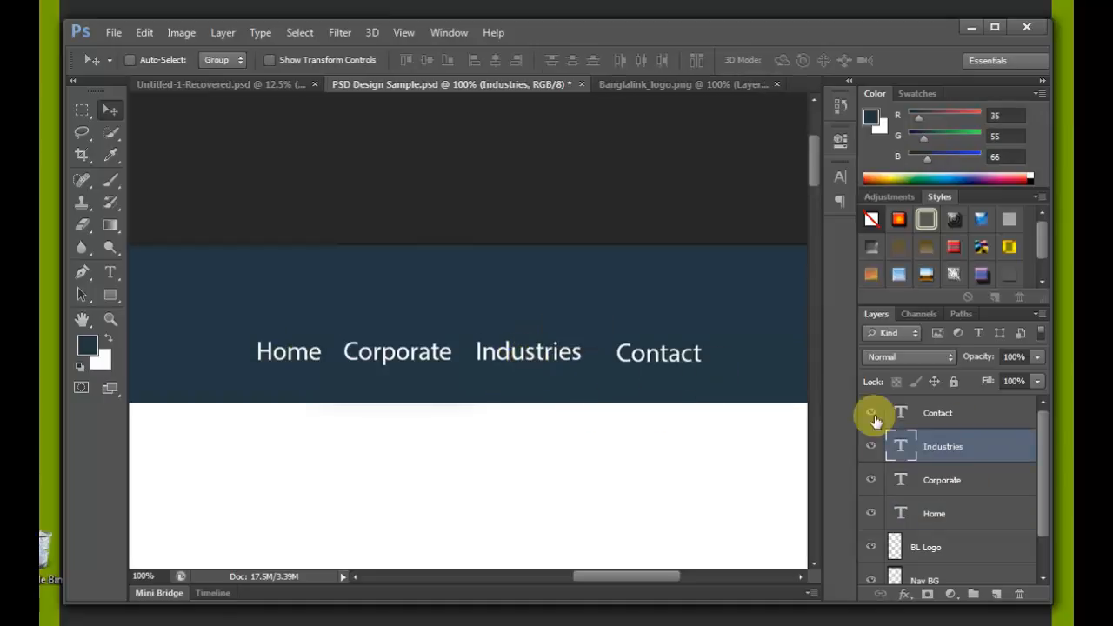
{"action": "left_click", "coordinate": [944, 412]}
{"action": "left_click_drag", "start_coordinate": [668, 367], "coordinate": [659, 366]}
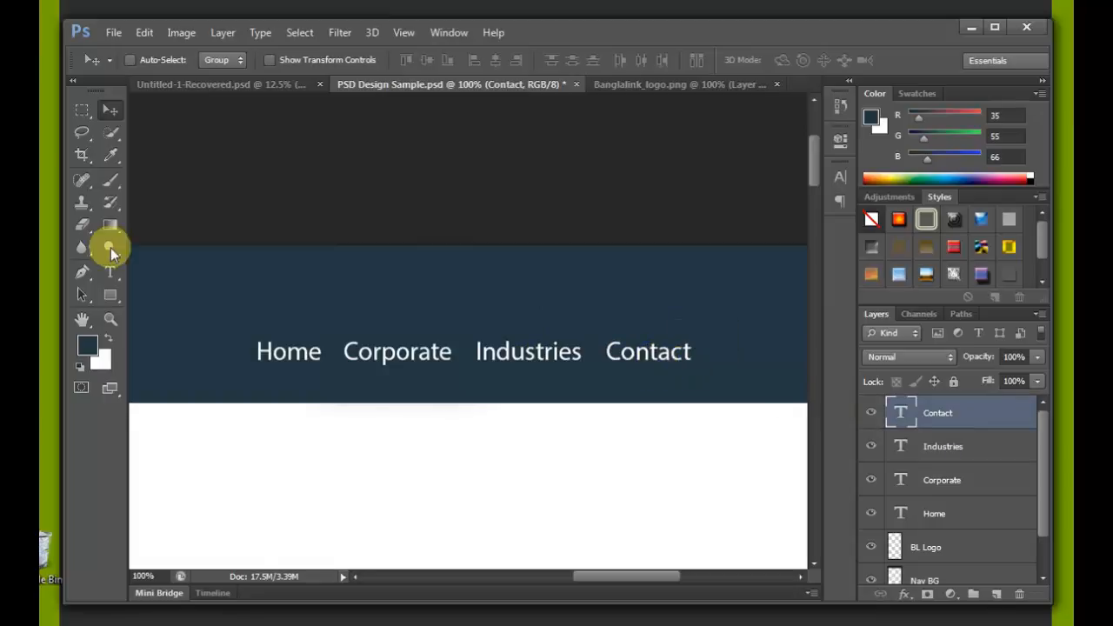
Check the four menu texts' baseline against a temporary rectangular selection, clear it and review the header on the whole page
{"action": "left_click", "coordinate": [80, 111]}
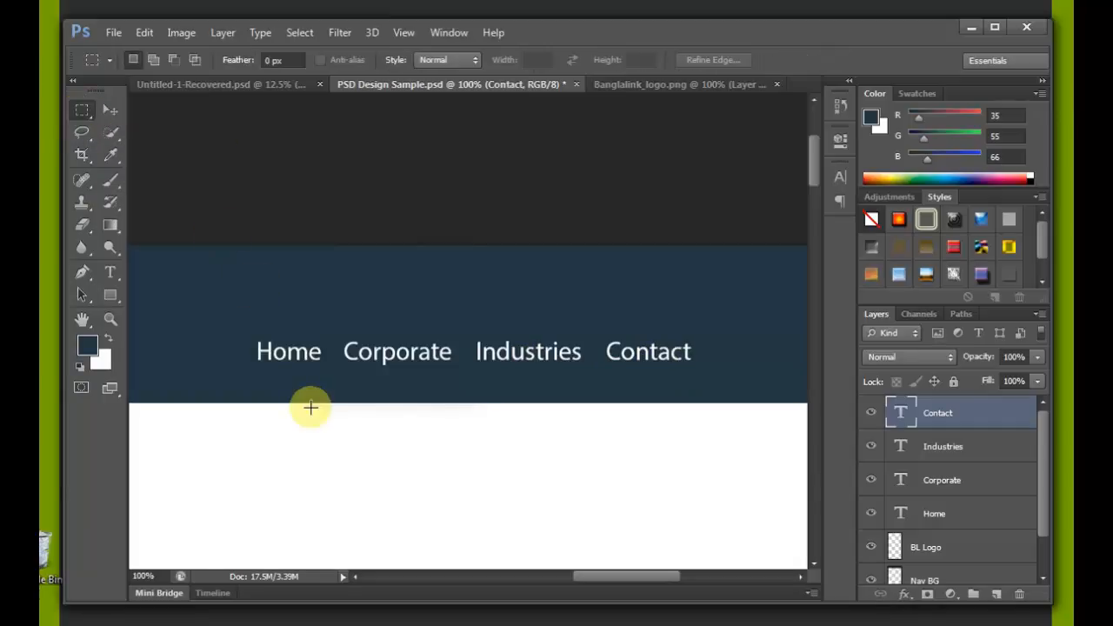
{"action": "left_click_drag", "start_coordinate": [215, 361], "coordinate": [742, 461]}
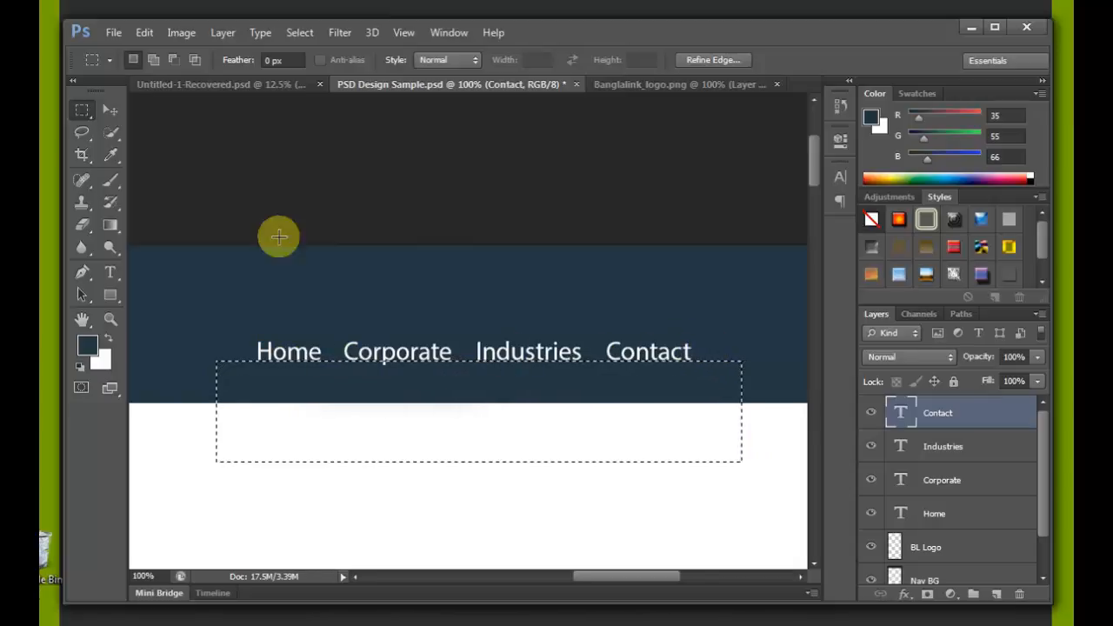
{"action": "left_click", "coordinate": [195, 418]}
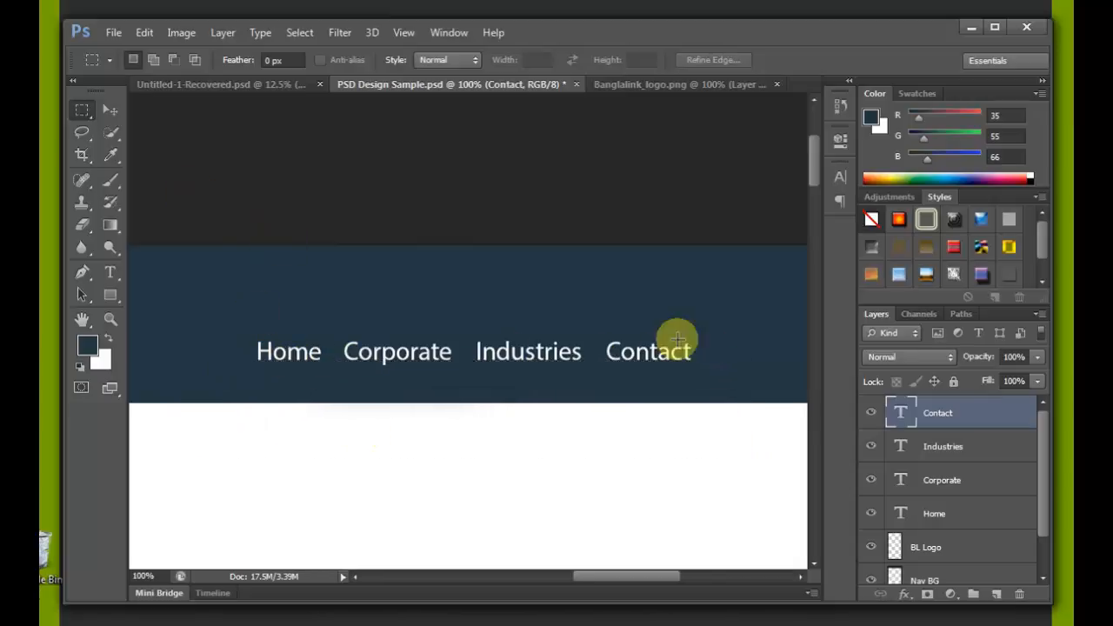
{"action": "key", "text": "ctrl+minus"}
{"action": "key", "text": "ctrl+minus"}
{"action": "key", "text": "ctrl+minus"}
{"action": "key", "text": "ctrl+minus"}
{"action": "key", "text": "ctrl+minus"}
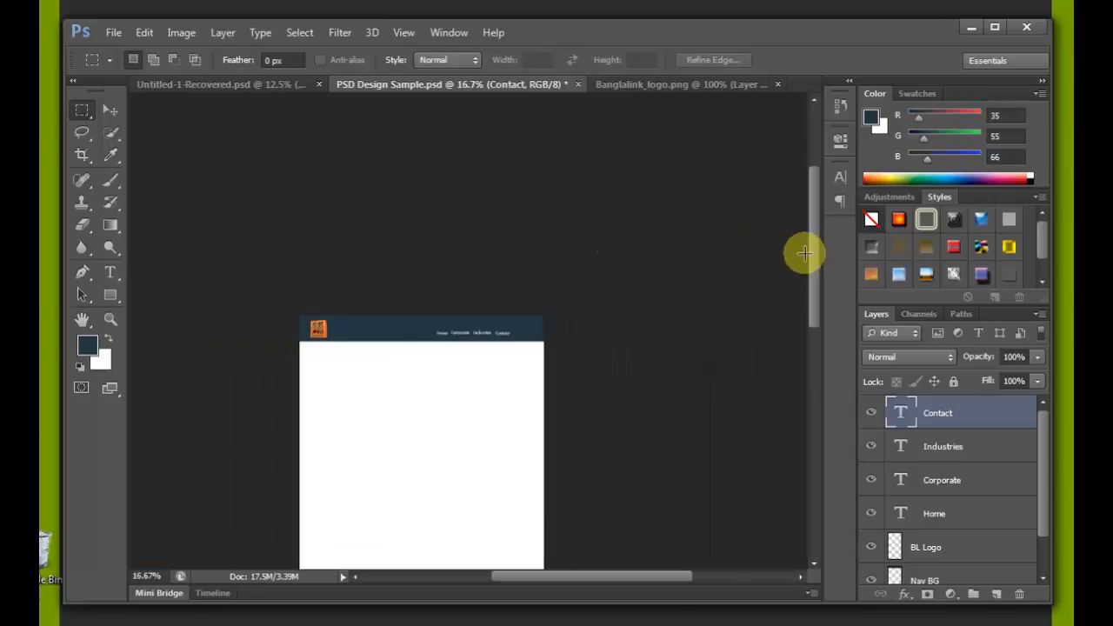
{"action": "left_click_drag", "start_coordinate": [492, 392], "coordinate": [533, 240]}
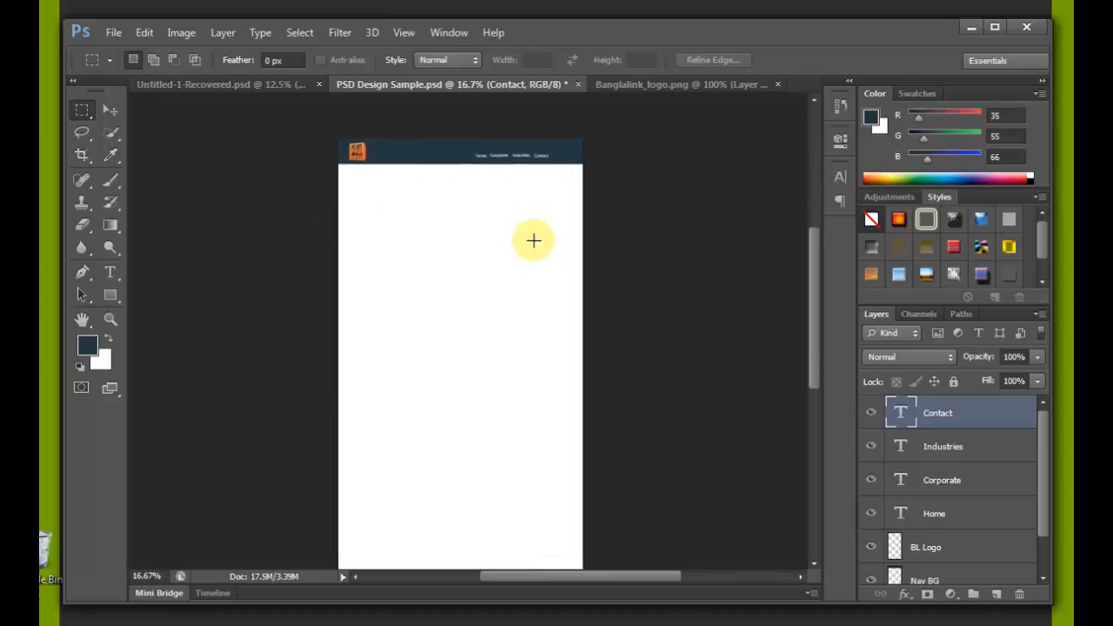